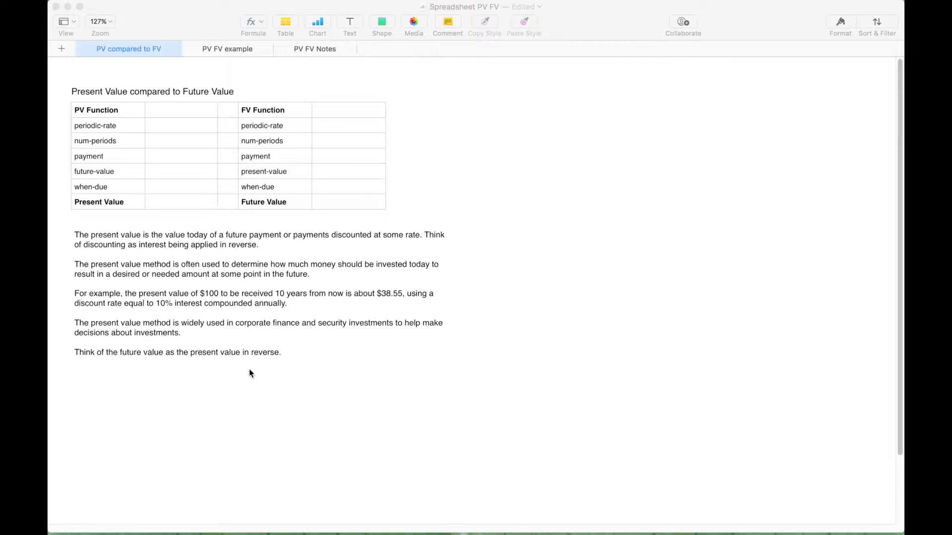
Step: Highlight the example paragraph about the present value of $100 in the text box below the table, and point out the Present Value result cell
left_click(163, 304)
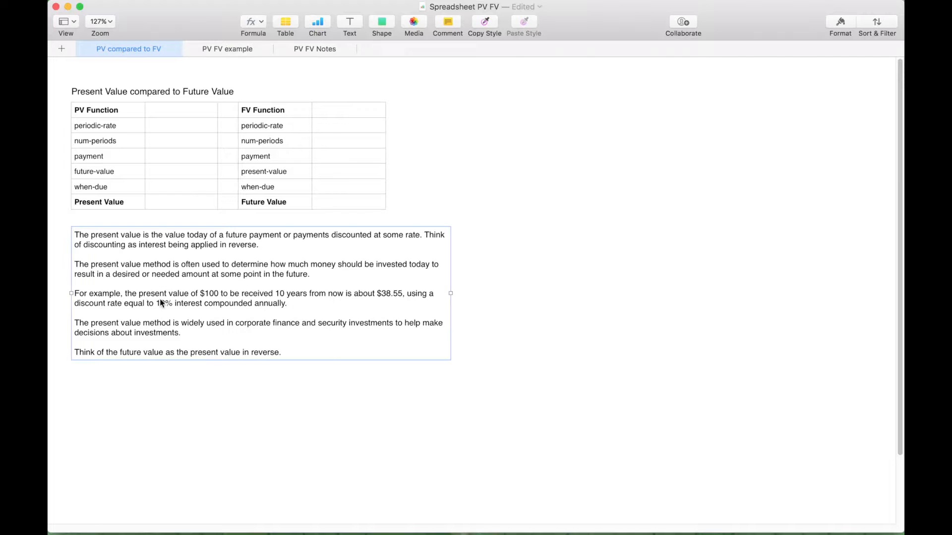
left_click(77, 296)
triple_click(76, 296)
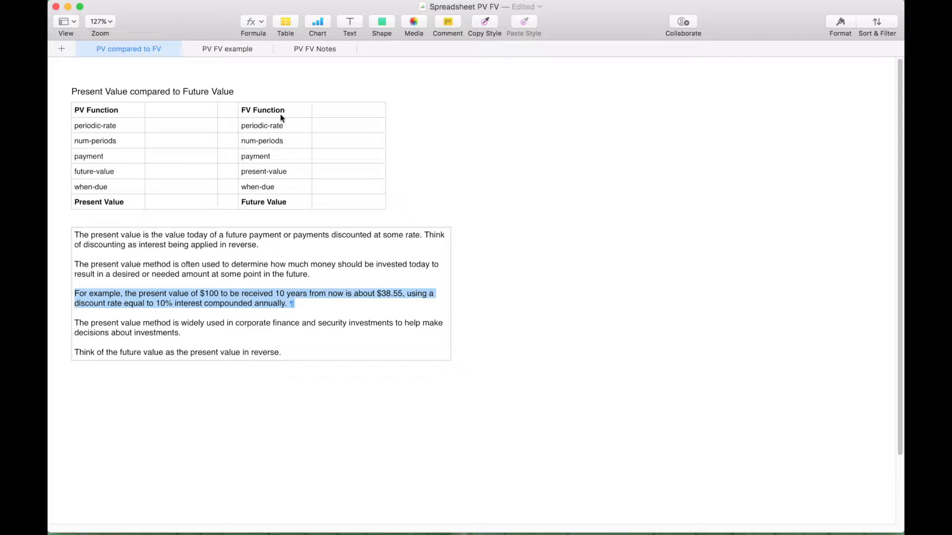
left_click(181, 202)
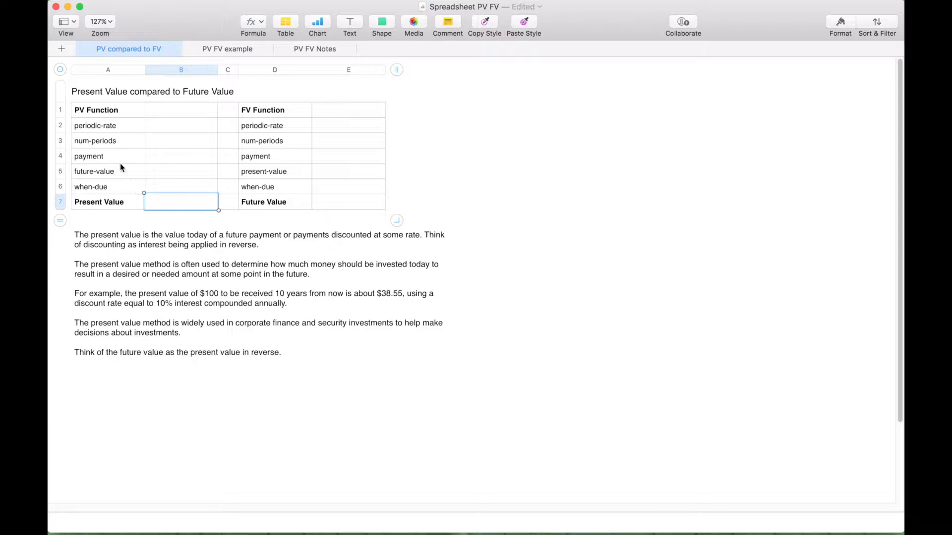
Step: Fill in the PV Function inputs in B2 to B6: periodic-rate 0.10, num-periods 10, payment 0, future-value 100 and when-due 0
left_click(178, 128)
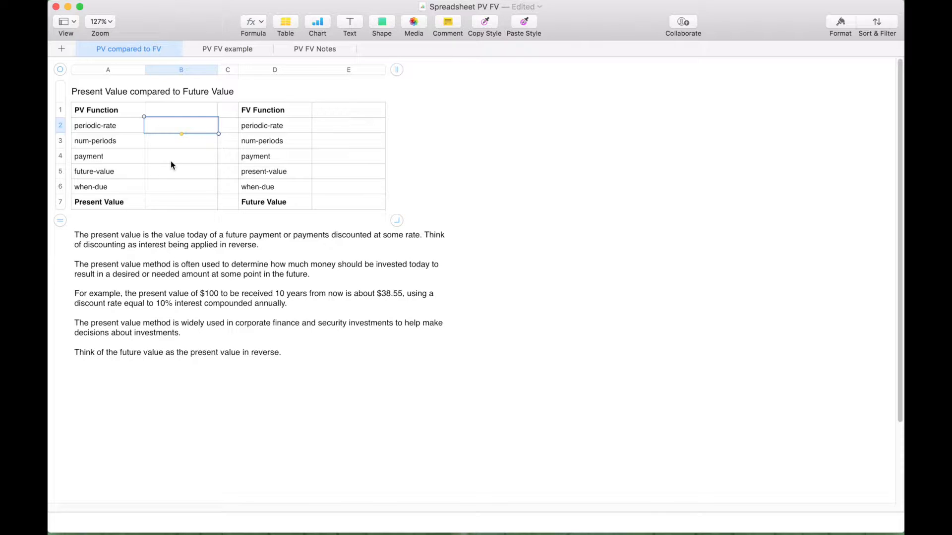
type(".10")
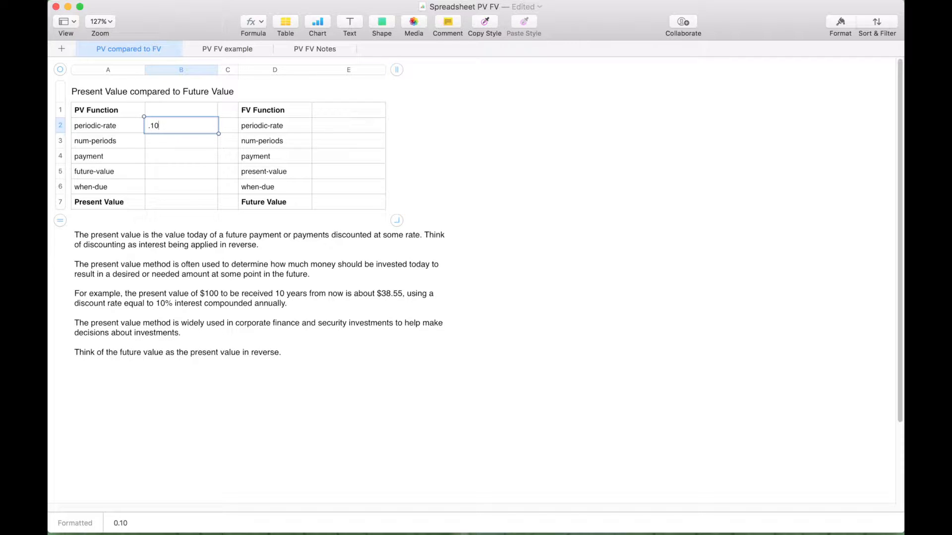
key("Return")
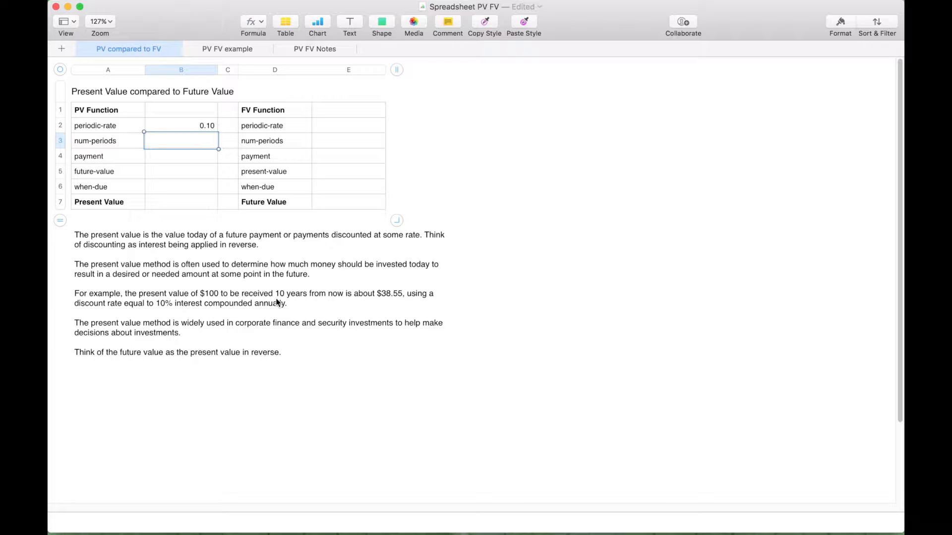
type("10")
key("Return")
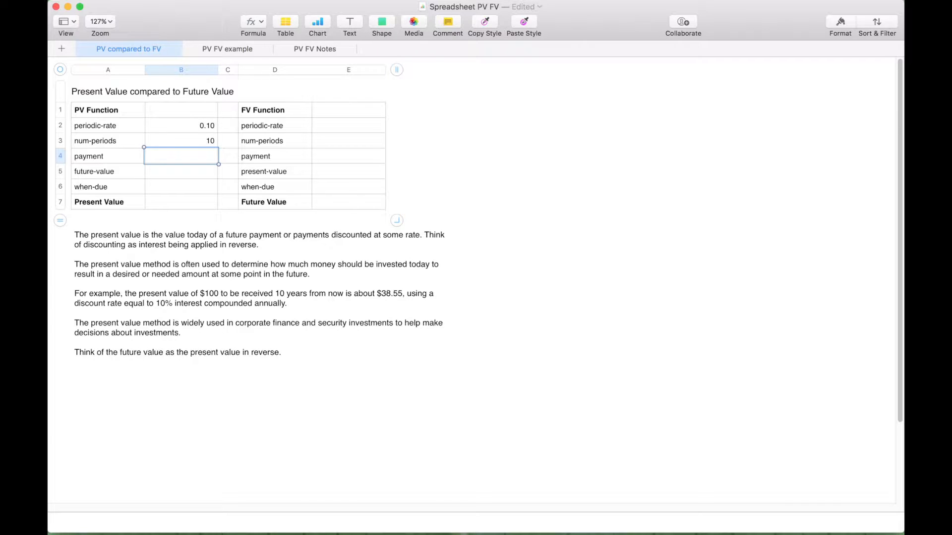
type("0")
key("Return")
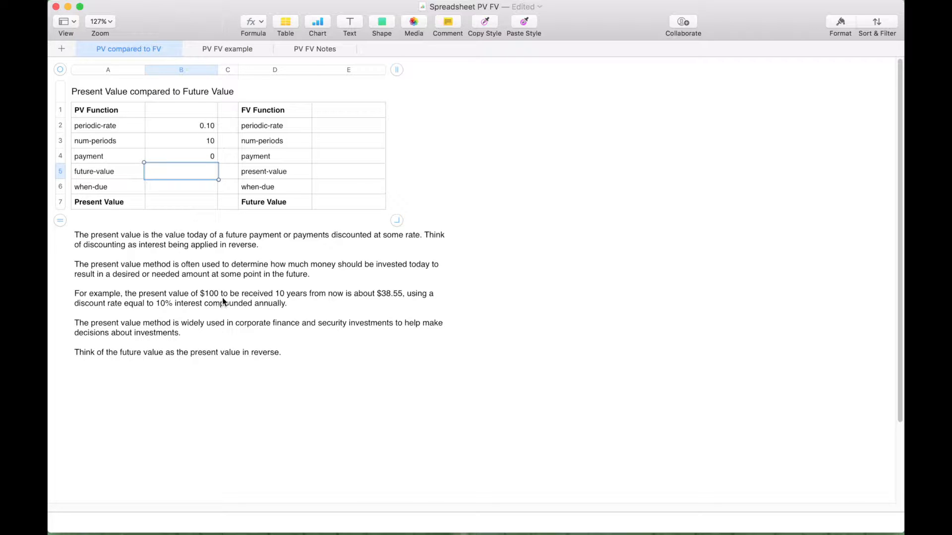
type("100")
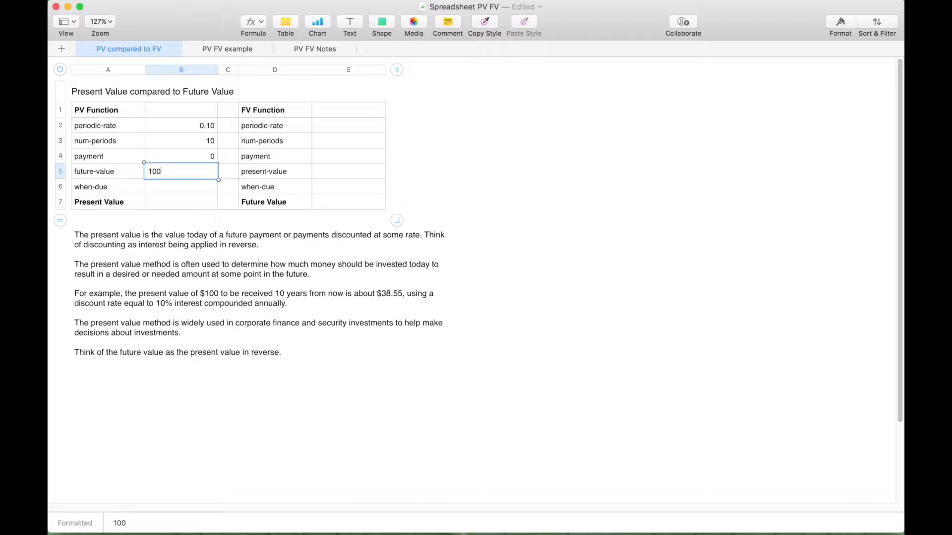
key("Return")
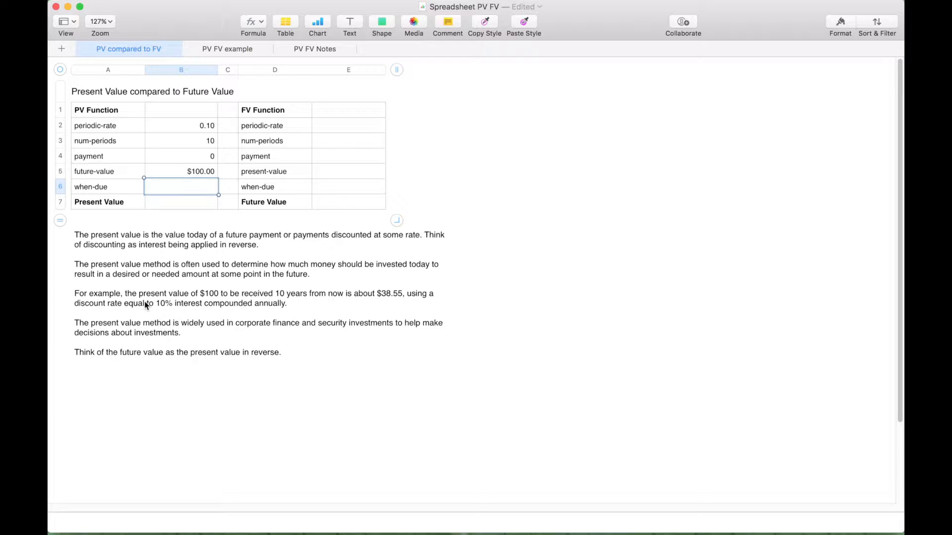
type("0")
key("Return")
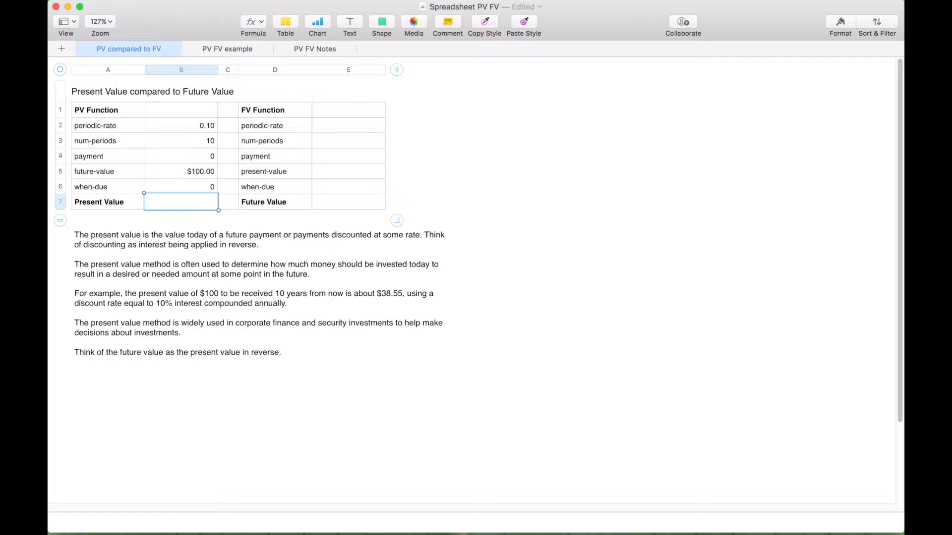
Step: Calculate the Present Value in B7 with the PV function, using B2, B3, B4 and B5 as arguments and "end" for when-due
type("=PV")
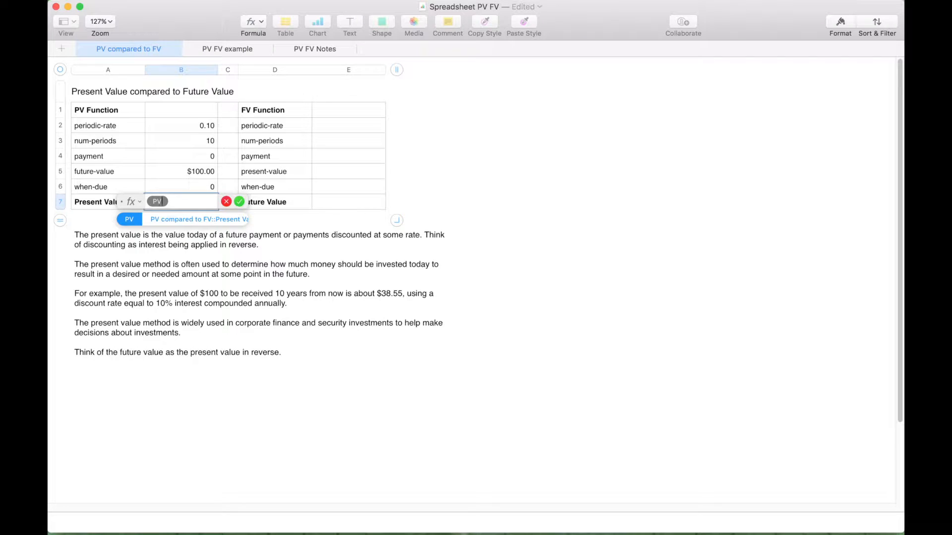
key("Return")
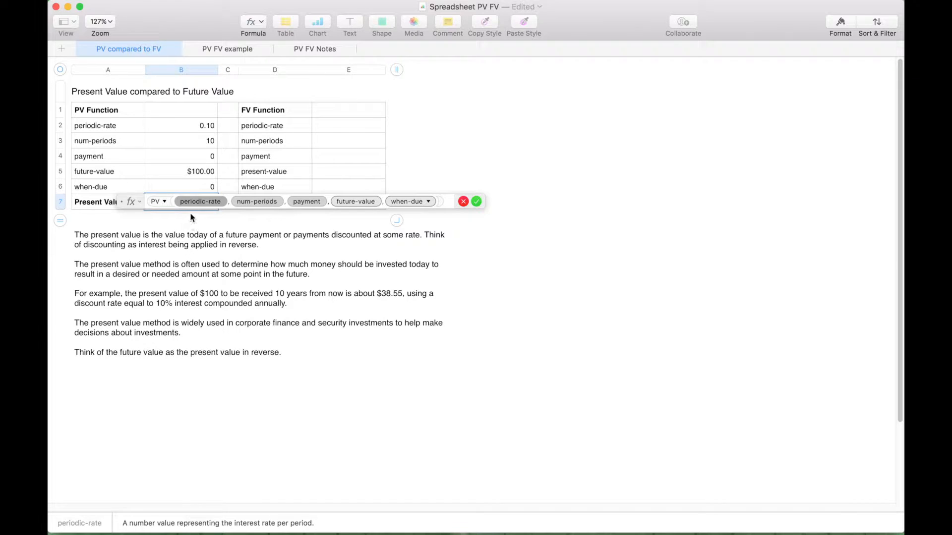
left_click(172, 126)
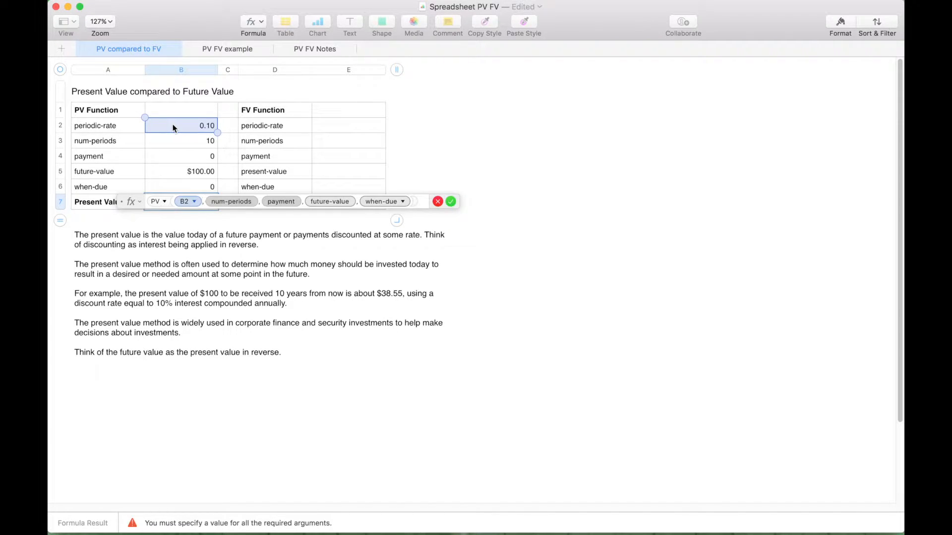
left_click(172, 142)
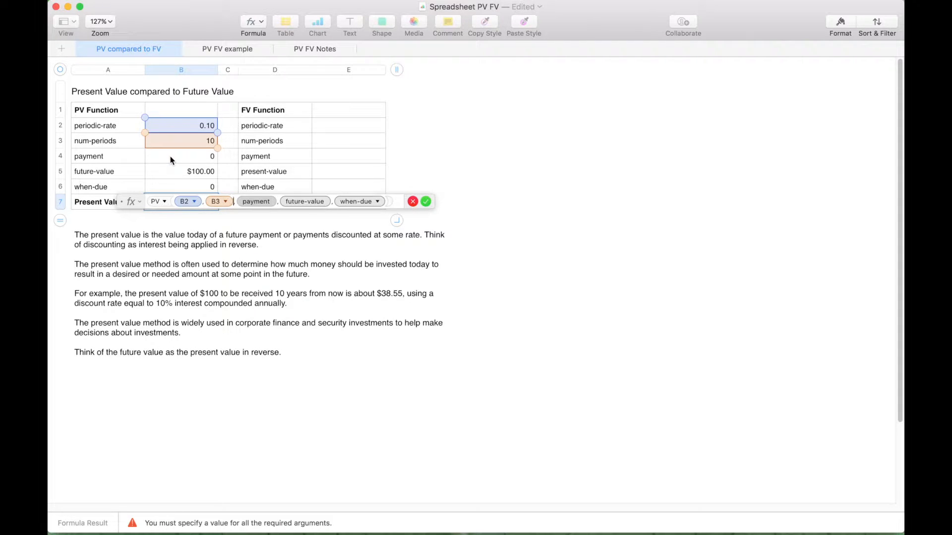
left_click(170, 156)
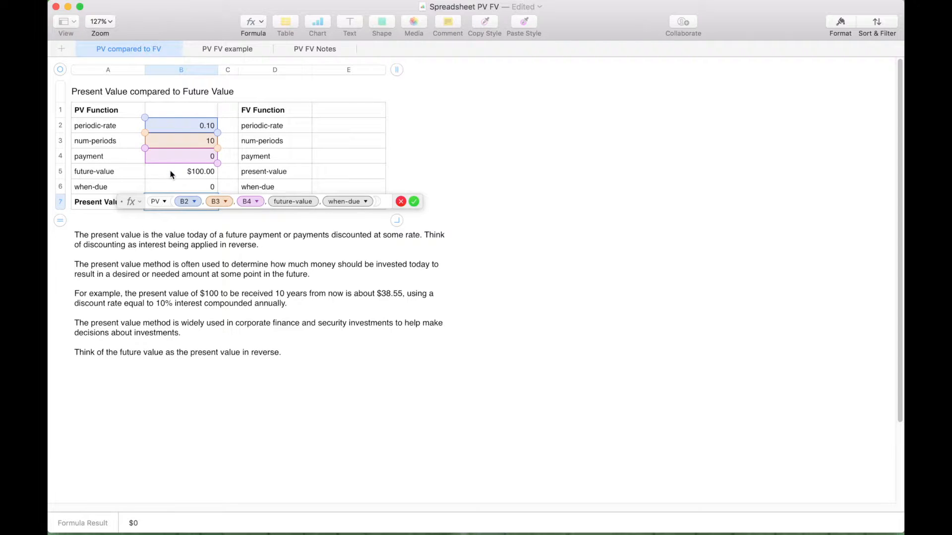
left_click(171, 172)
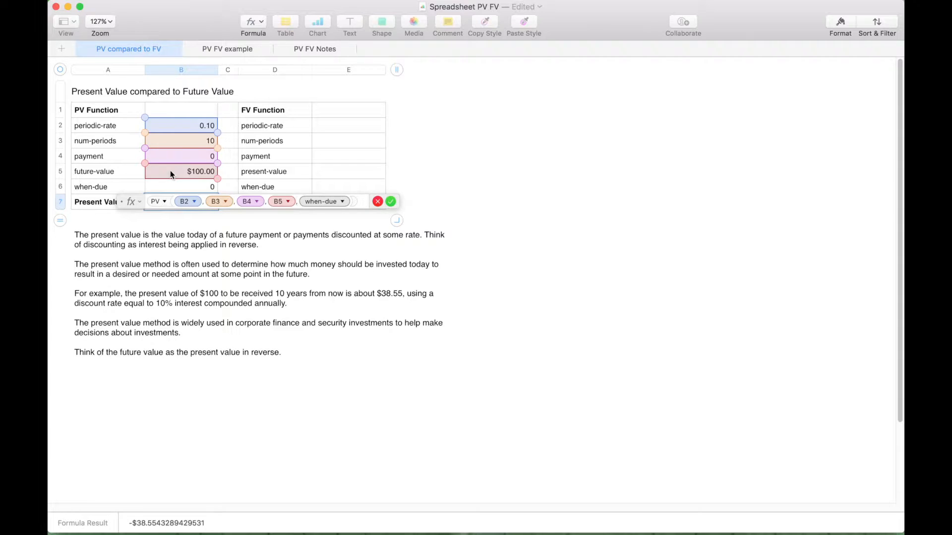
left_click(343, 202)
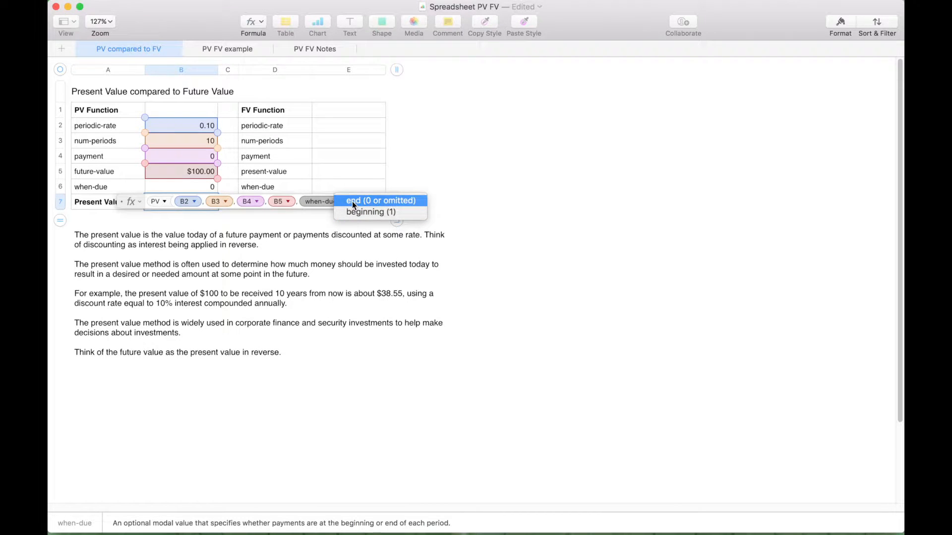
left_click(364, 201)
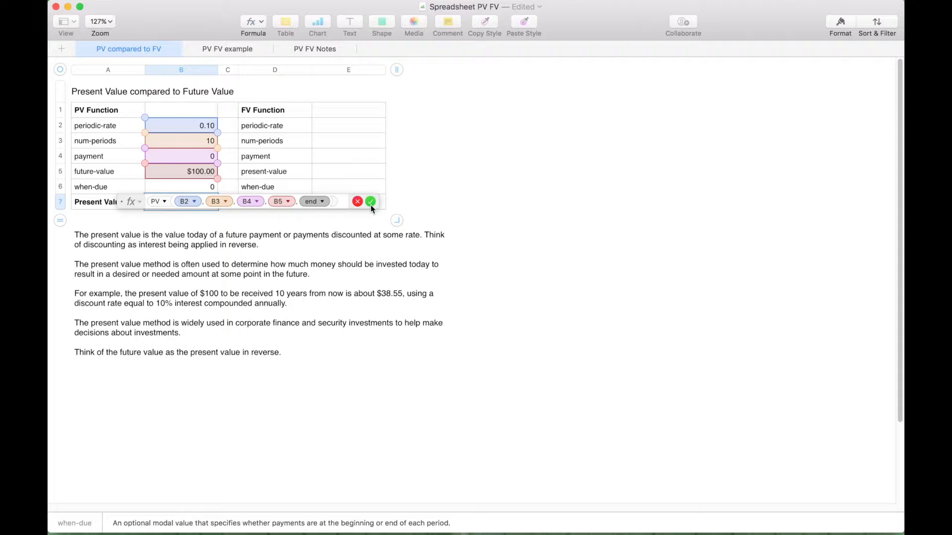
left_click(370, 202)
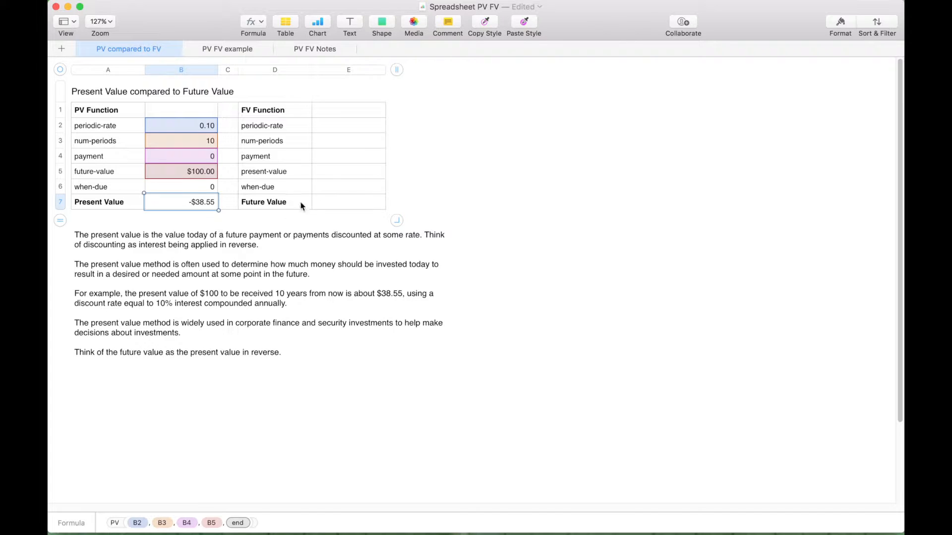
Step: Enter the first FV Function inputs in E2 to E4: periodic-rate 0.10, num-periods 10 and payment 0
left_click(339, 131)
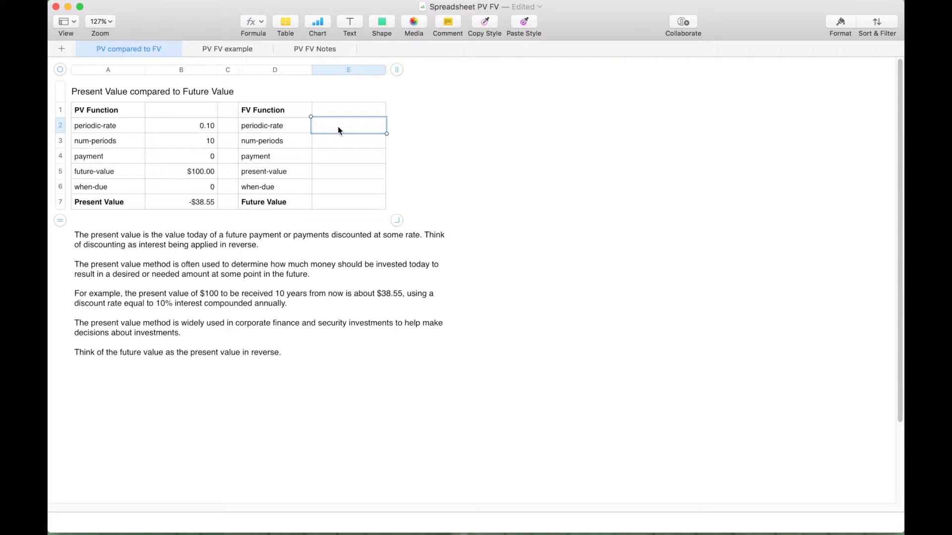
type("0.1")
key("Return")
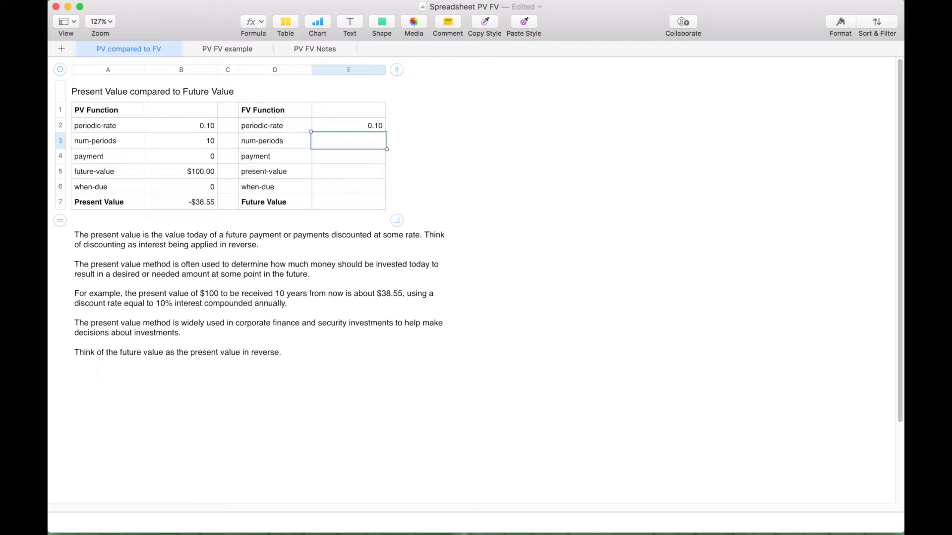
type("10")
key("Return")
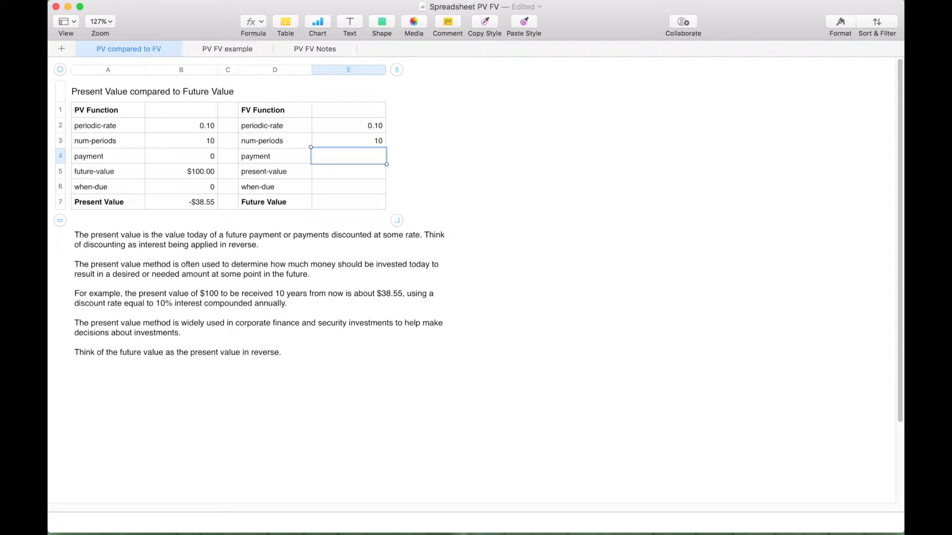
type("0")
key("Return")
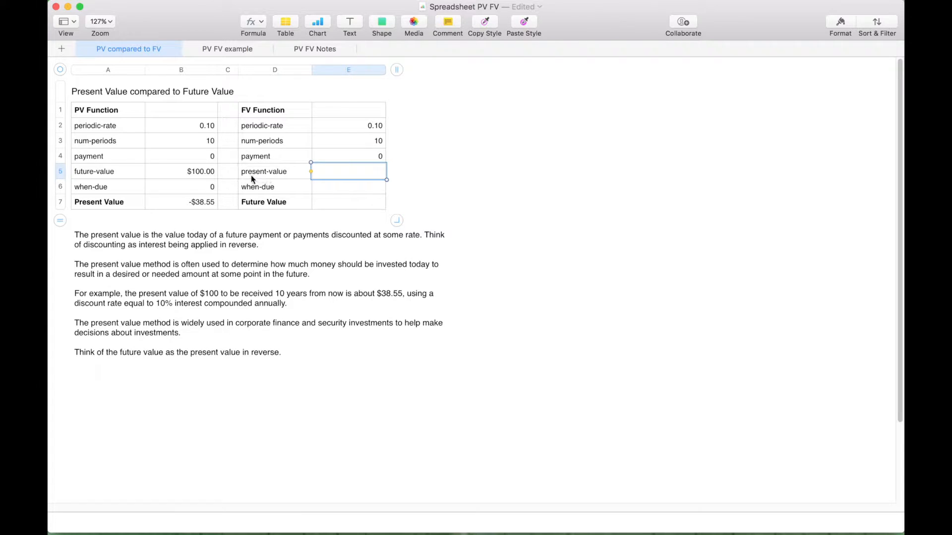
Step: Copy the Present Value result from B7 into the FV present-value cell E5 as a plain value, and set when-due in E6 to 0
left_click(167, 206)
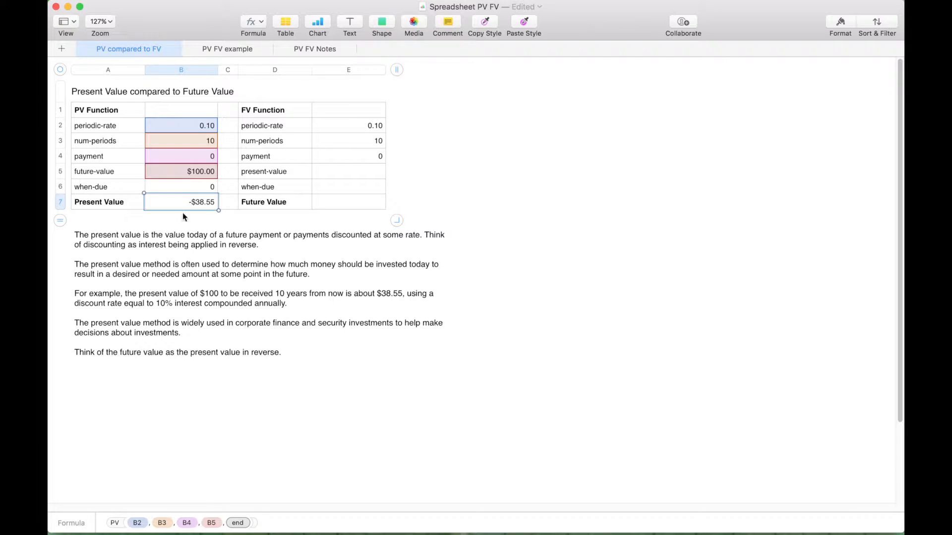
left_click(336, 174)
type("-$38.55")
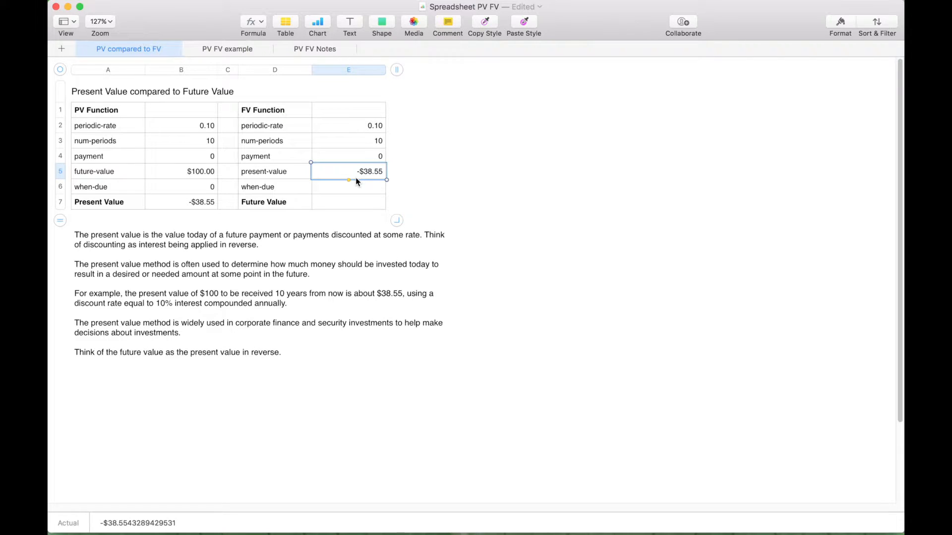
left_click(337, 190)
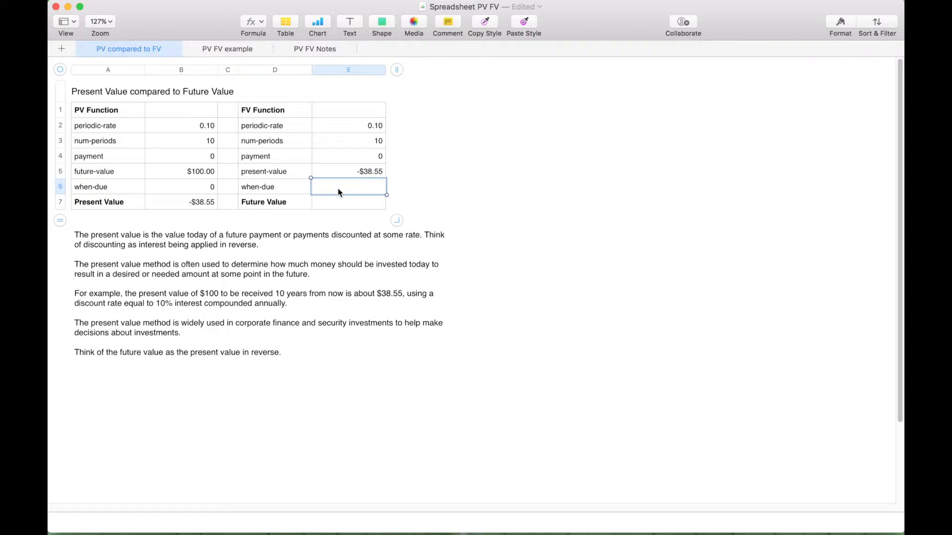
type("0")
key("Return")
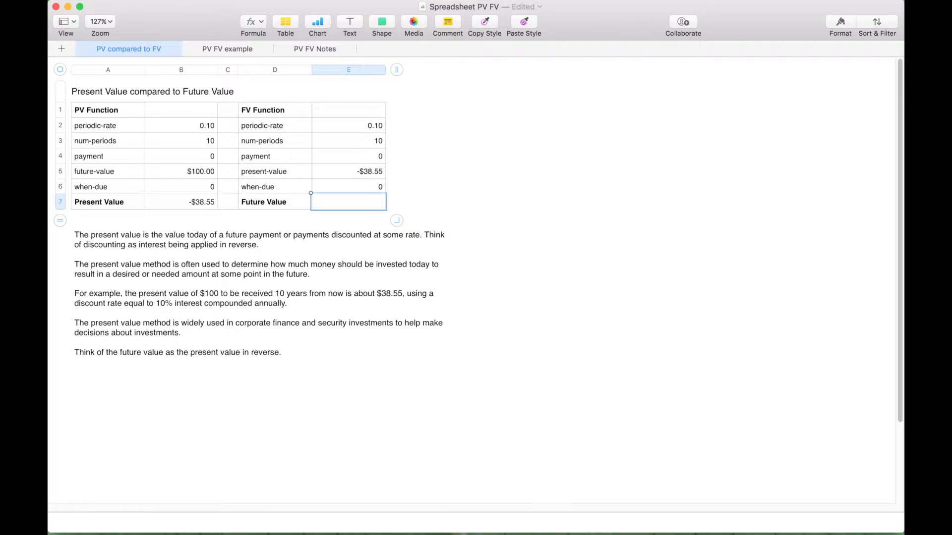
Step: Calculate the Future Value in E7 with the FV function, using cells E2, E3, E4, E5 and E6 as its arguments
key("equal")
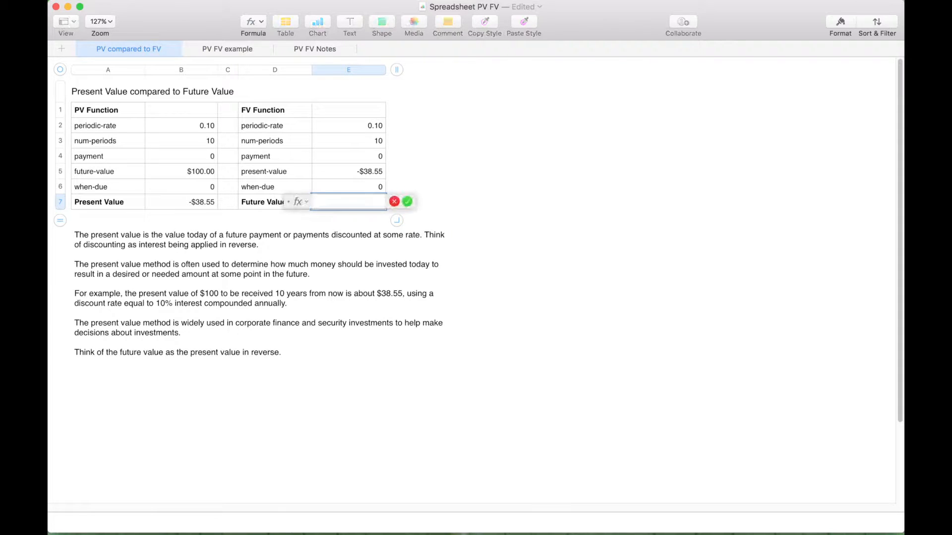
type("FV")
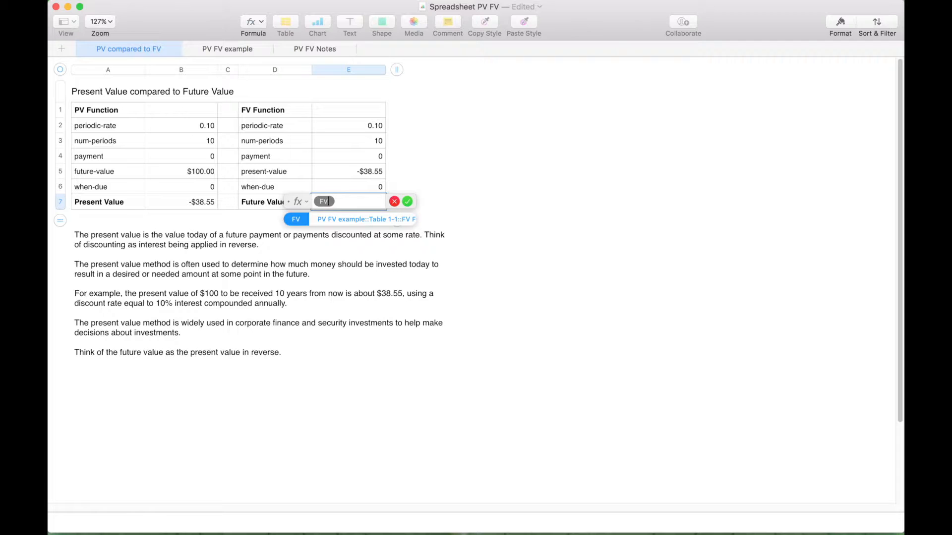
key("Return")
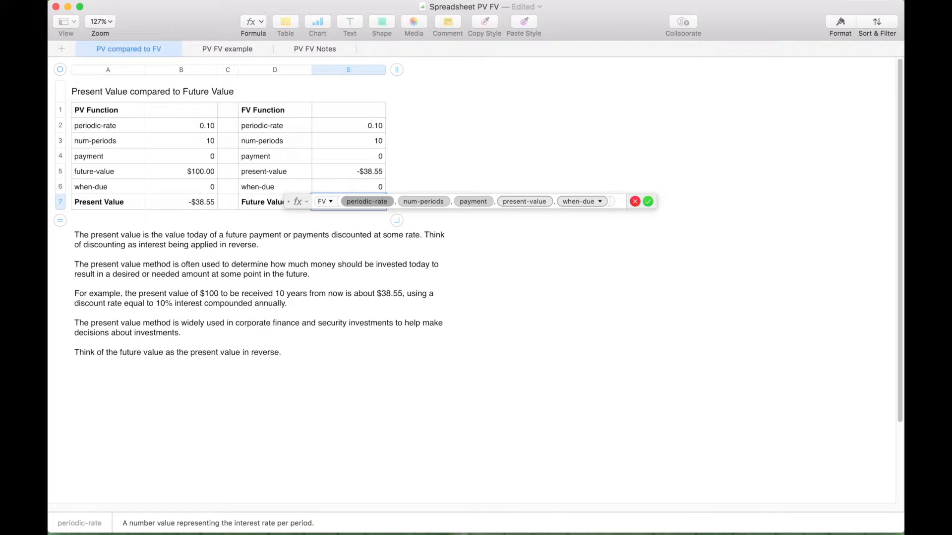
left_click(364, 127)
left_click(353, 145)
left_click(355, 154)
left_click(346, 167)
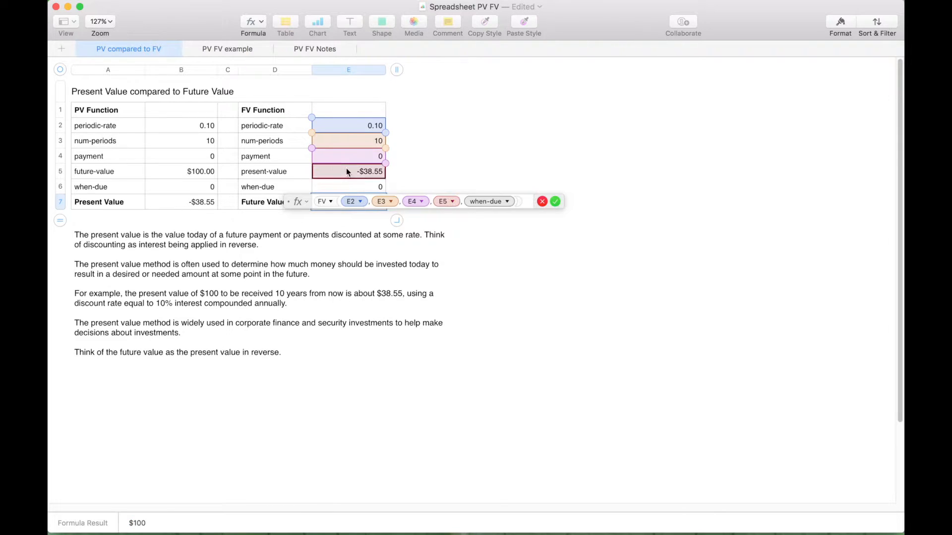
left_click(343, 186)
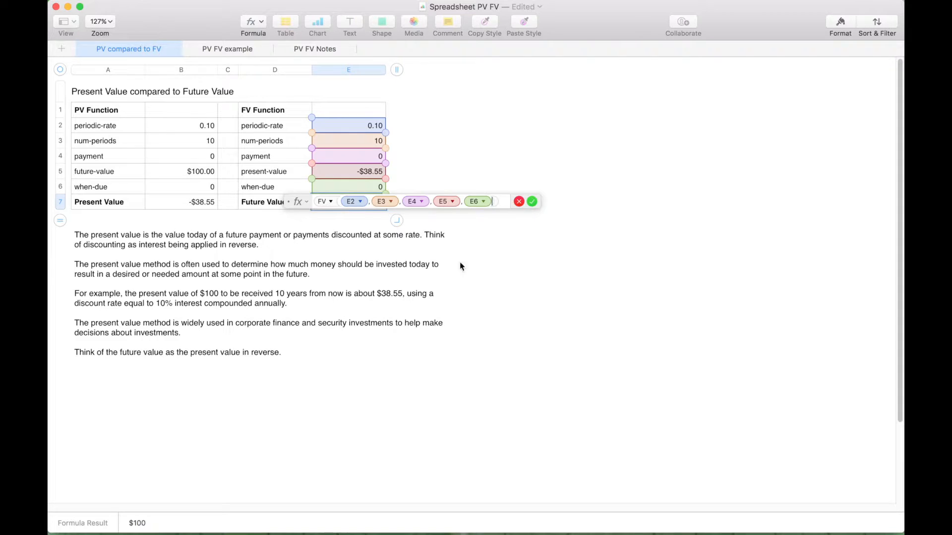
left_click(532, 201)
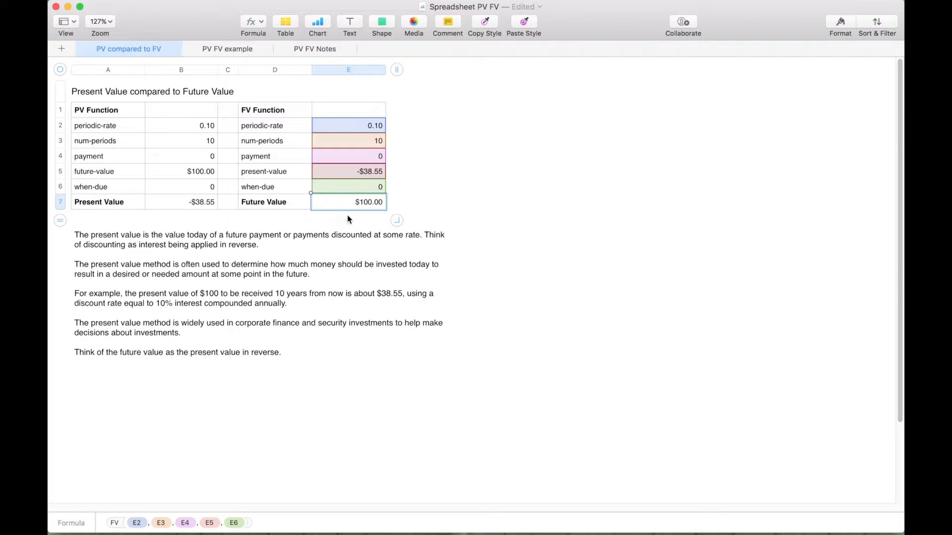
left_click(313, 391)
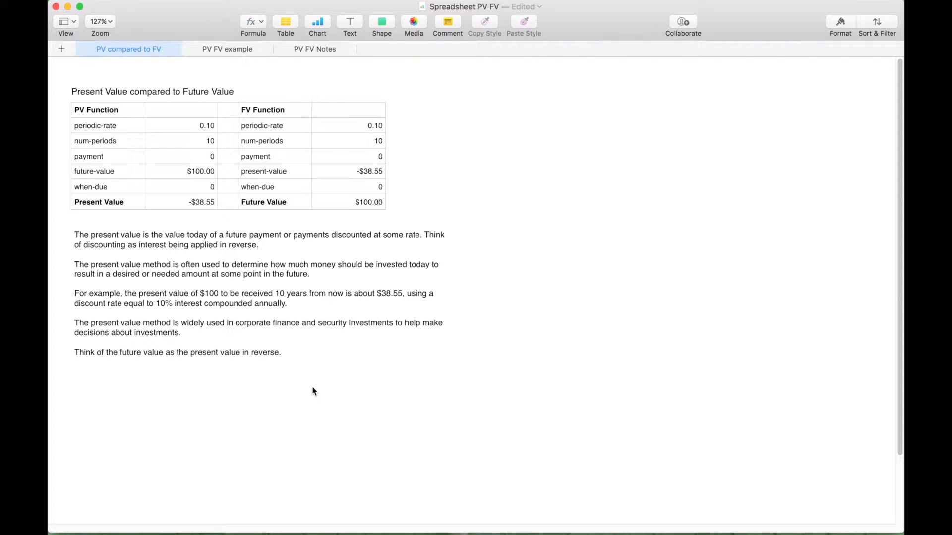
Step: Open the PV FV example sheet and review the investment scenario above the PV Function table
left_click(227, 48)
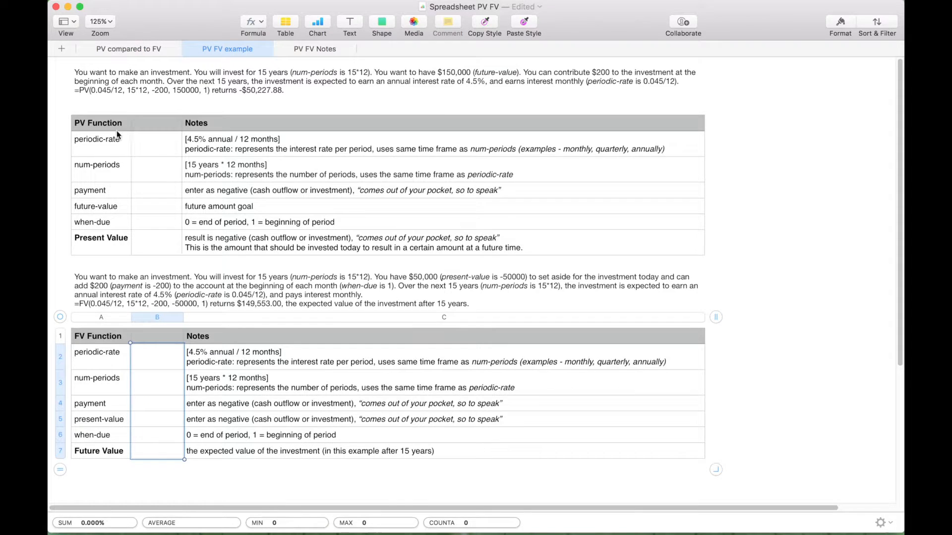
left_click(102, 124)
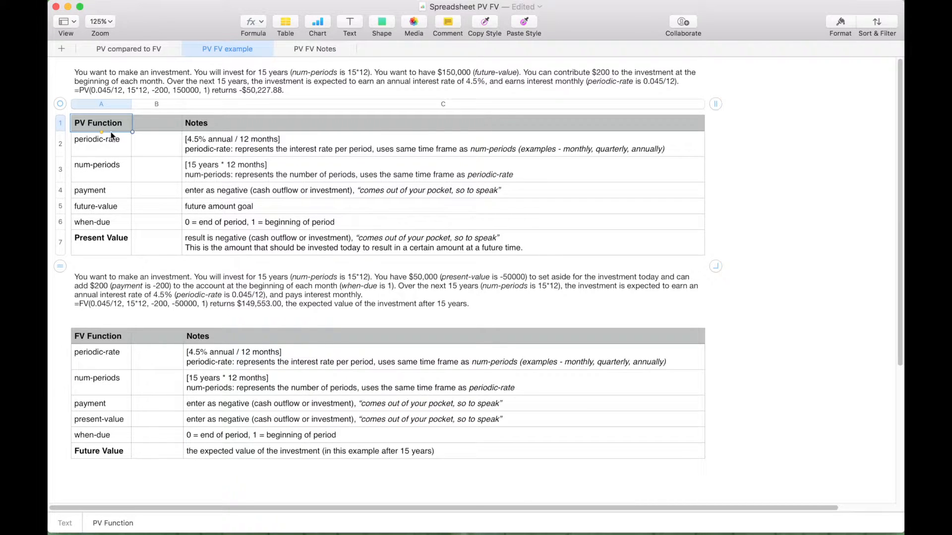
left_click(185, 92)
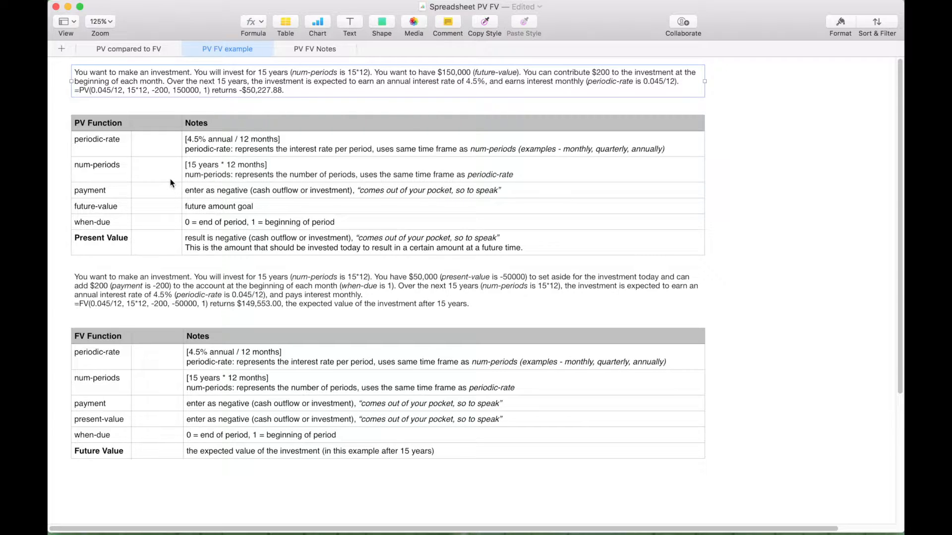
Step: Consult the PV function's help for its argument descriptions, using a temporary PV formula in B7 of the PV Function table
left_click(156, 248)
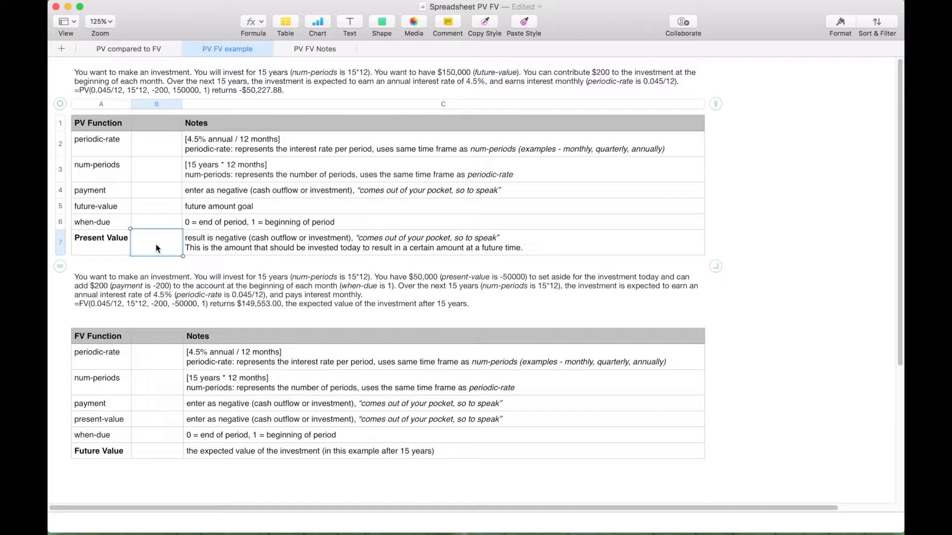
type("=pv")
key("Return")
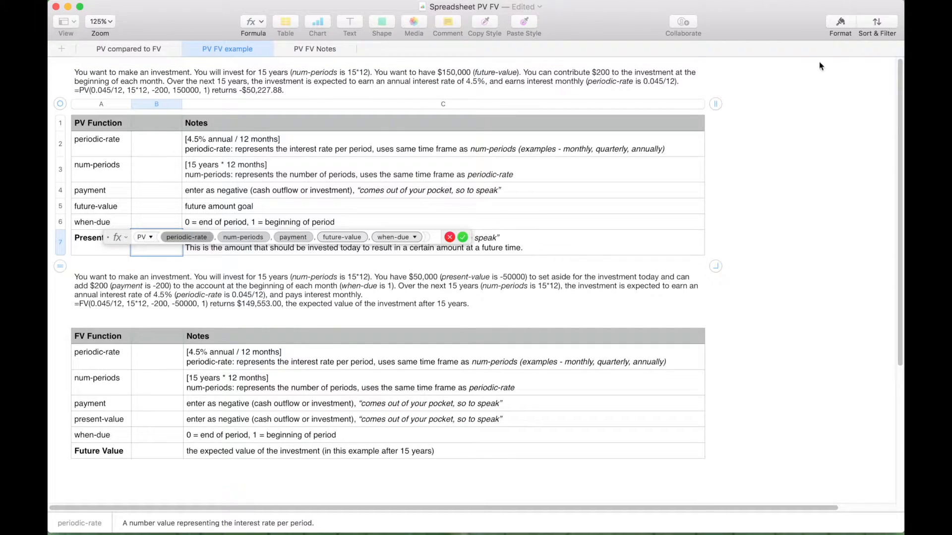
left_click(833, 25)
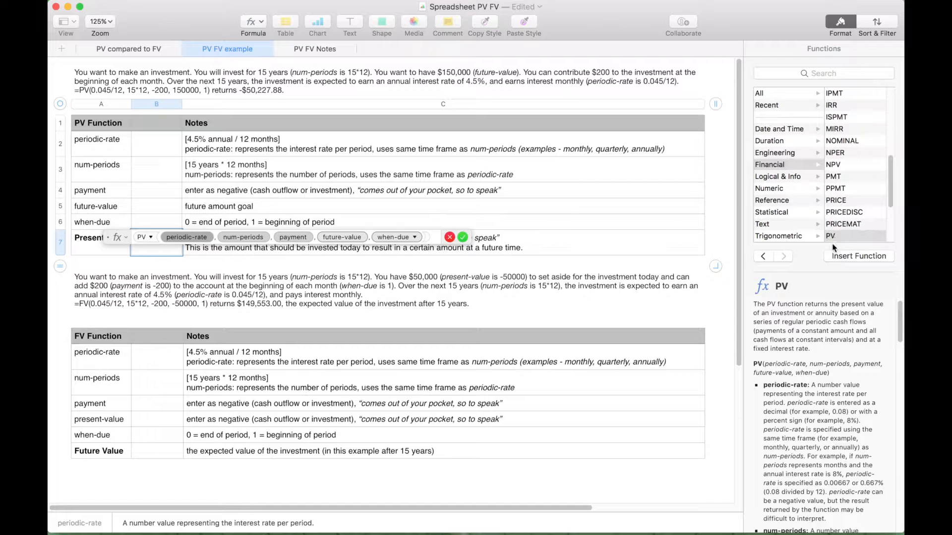
scroll(807, 301, "down", 1)
scroll(807, 313, "up", 1)
left_click(840, 25)
key("Escape")
Step: Enter the periodic-rate in B2 of the PV Function table as the formula =.045/12
left_click(164, 78)
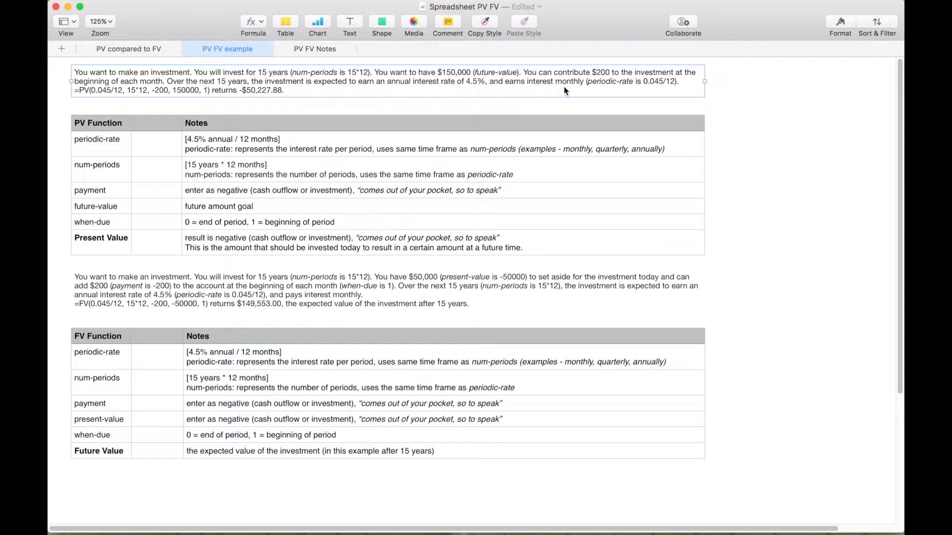
left_click(156, 143)
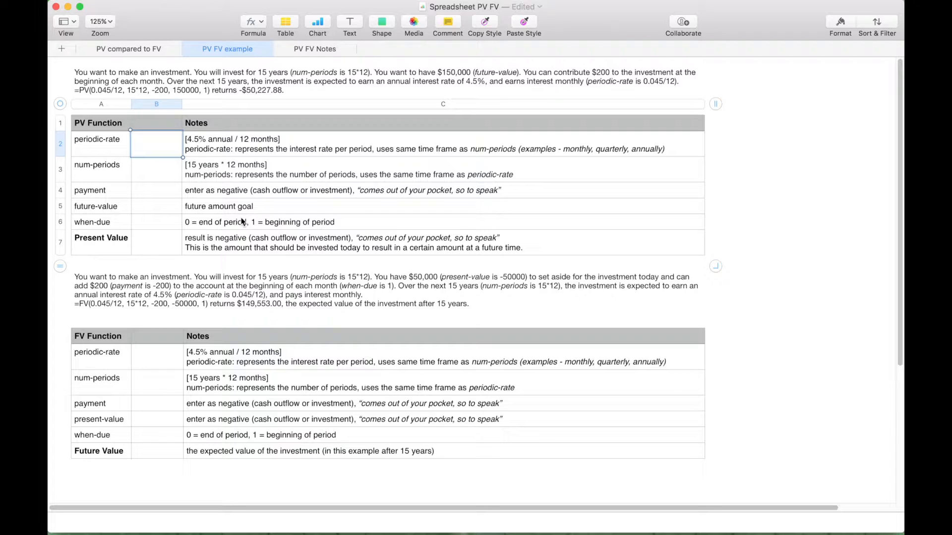
key("=")
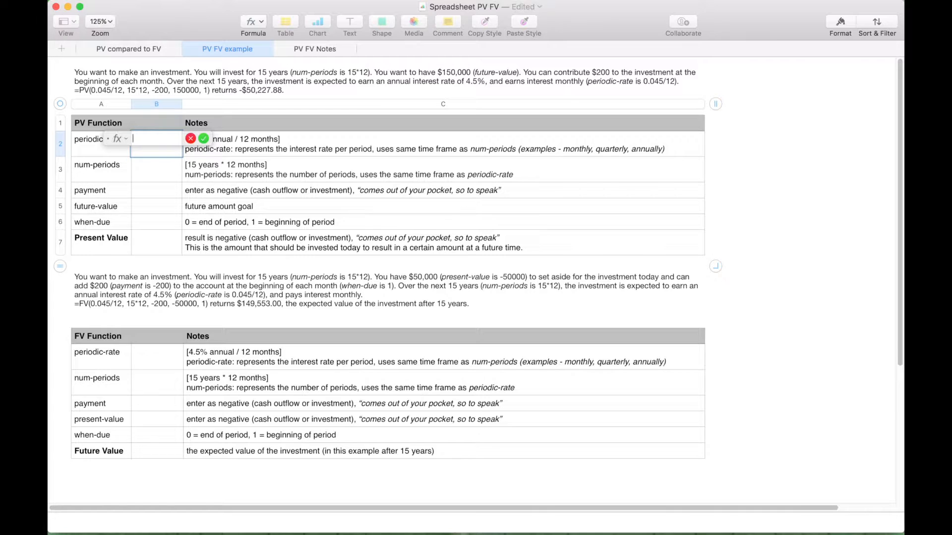
type(".")
type("0")
type("45")
type("/12")
key("Return")
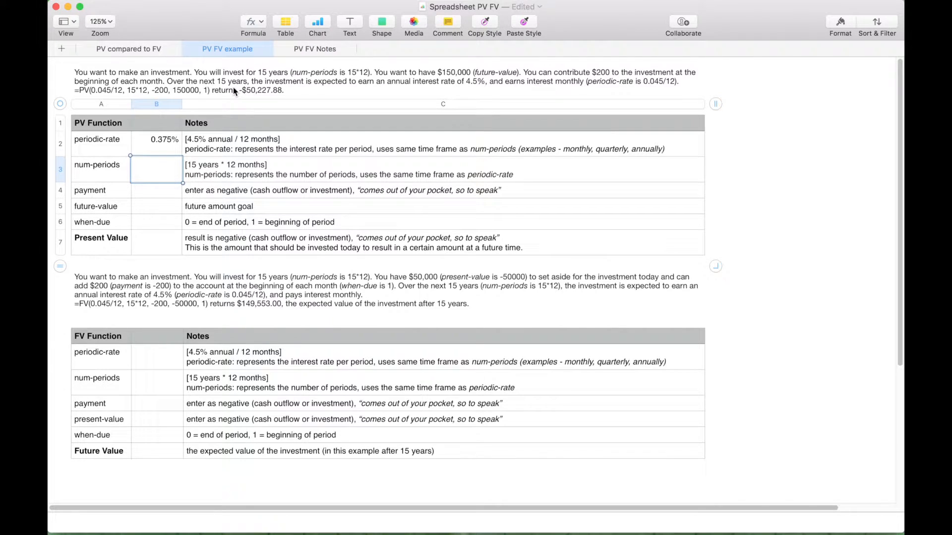
Step: Enter the num-periods in B3 of the PV Function table as the formula =15*12
type("=15")
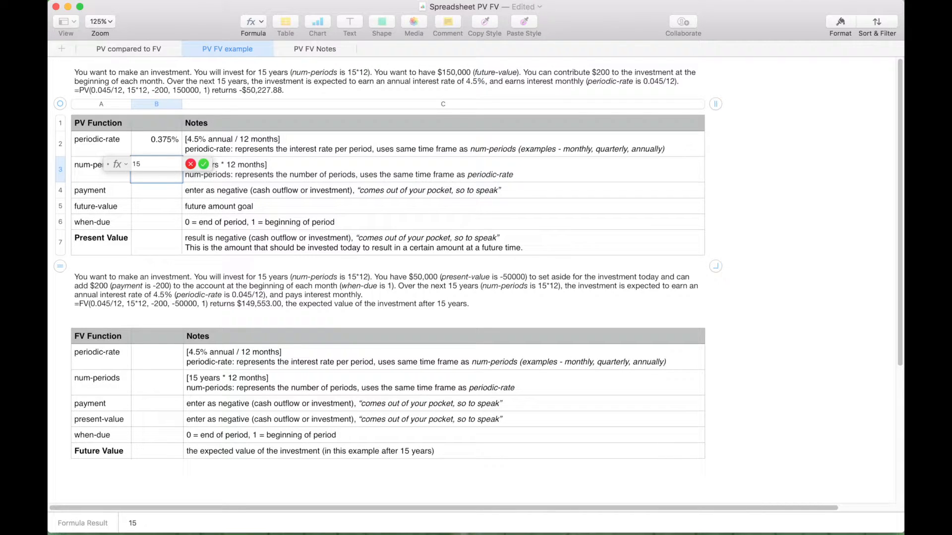
type("*12")
key("Return")
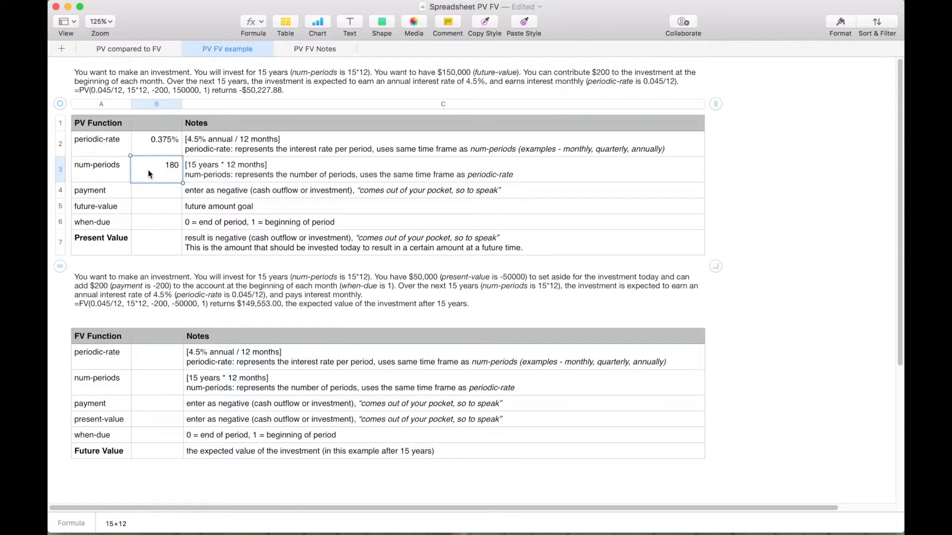
key("Return")
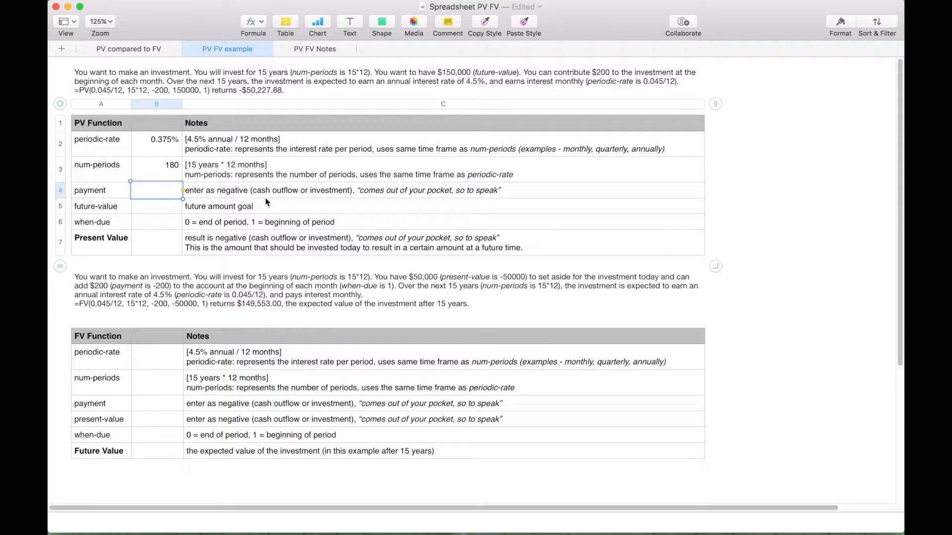
Step: Fill B4 to B6 of the PV Function table with payment -200, future-value 150,000 and when-due 1
type("-200")
key("Return")
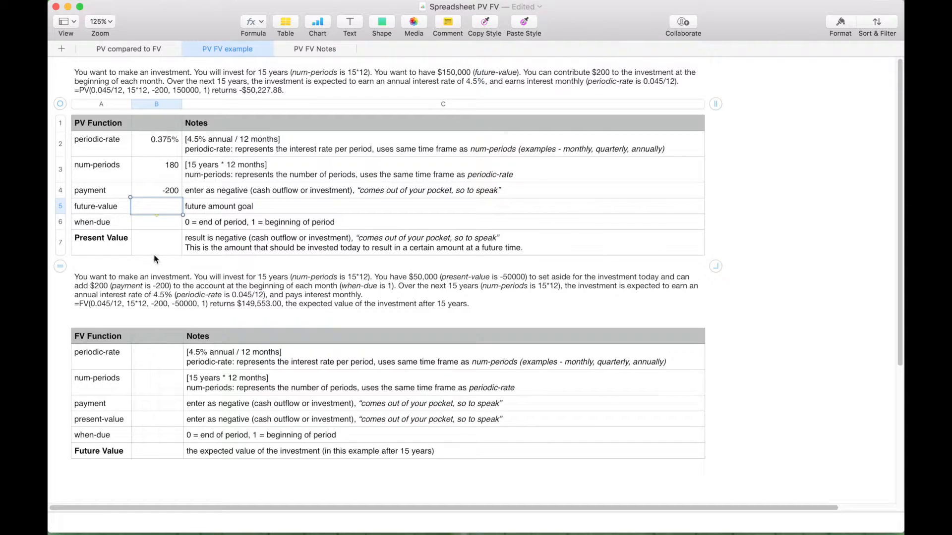
type("150,000")
key("Return")
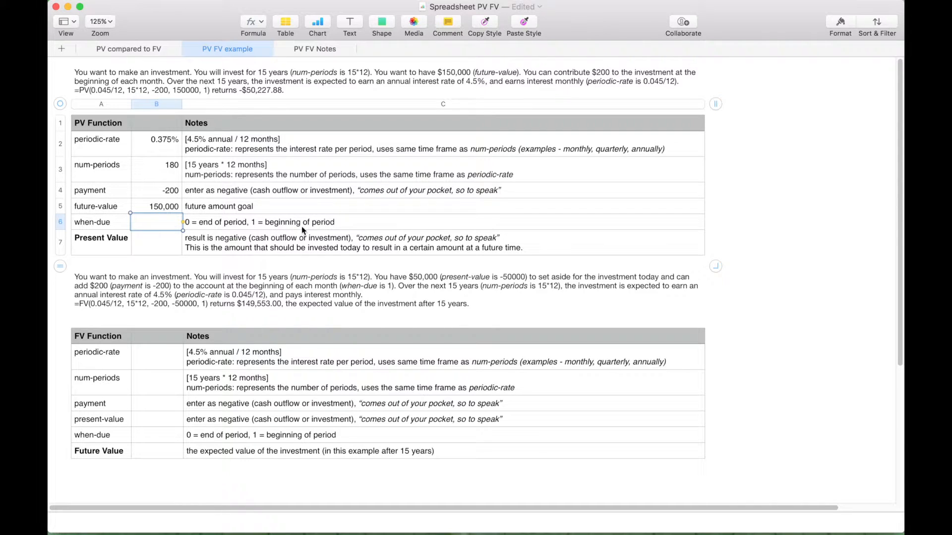
type("1")
key("Return")
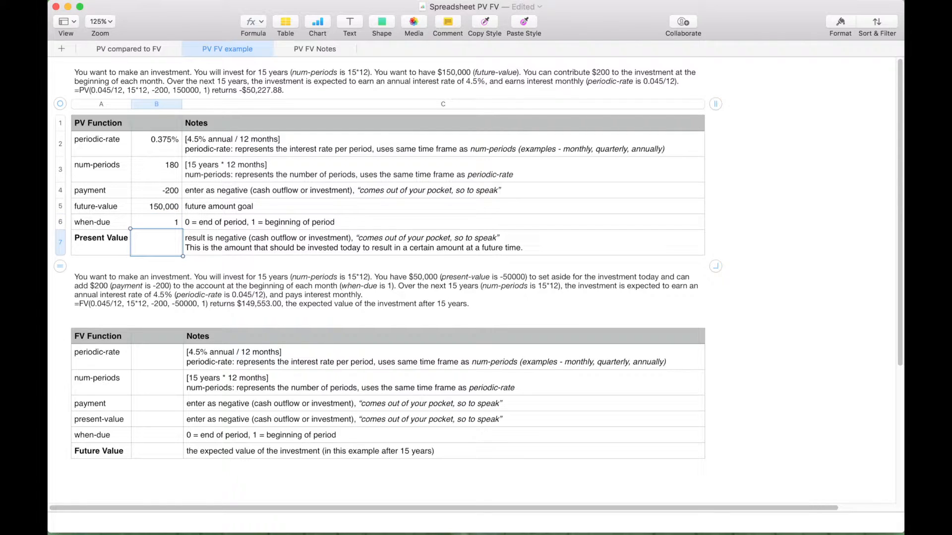
Step: Calculate the Present Value in B7 with the PV function, using B2, B3, B4, B5 and B6 as its arguments
key("=")
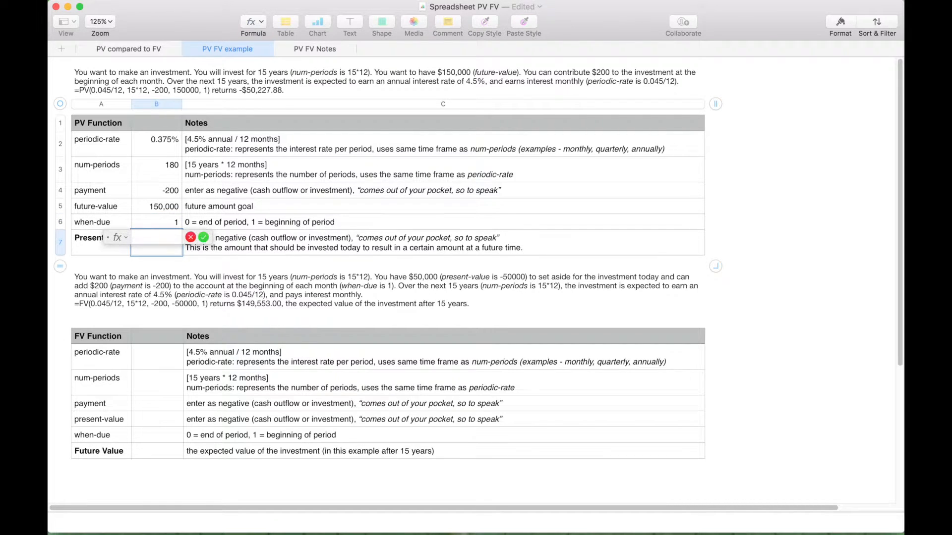
type("pv")
key("Return")
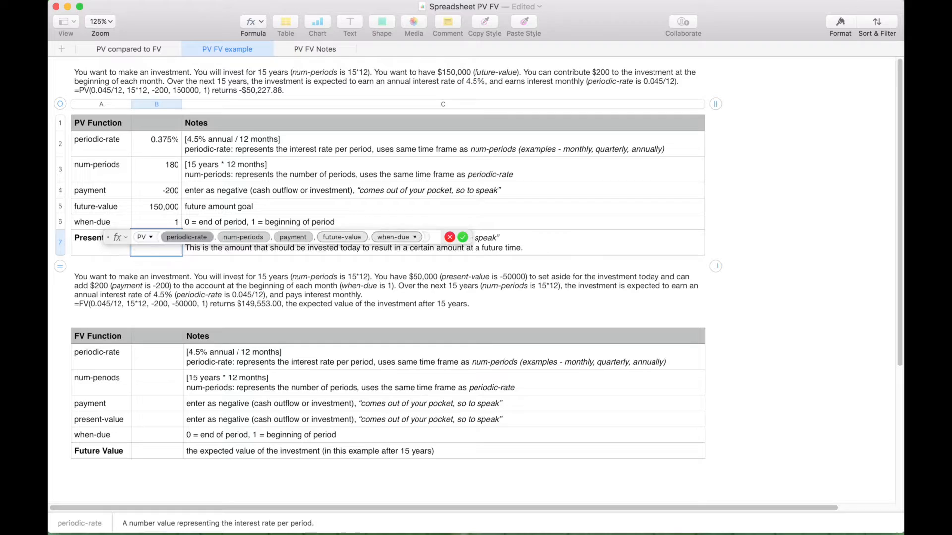
left_click(145, 154)
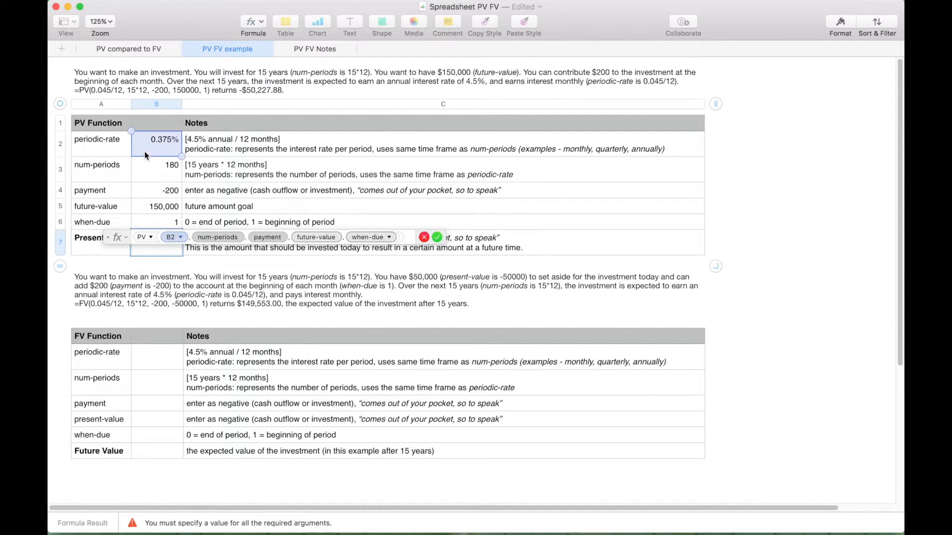
left_click(147, 179)
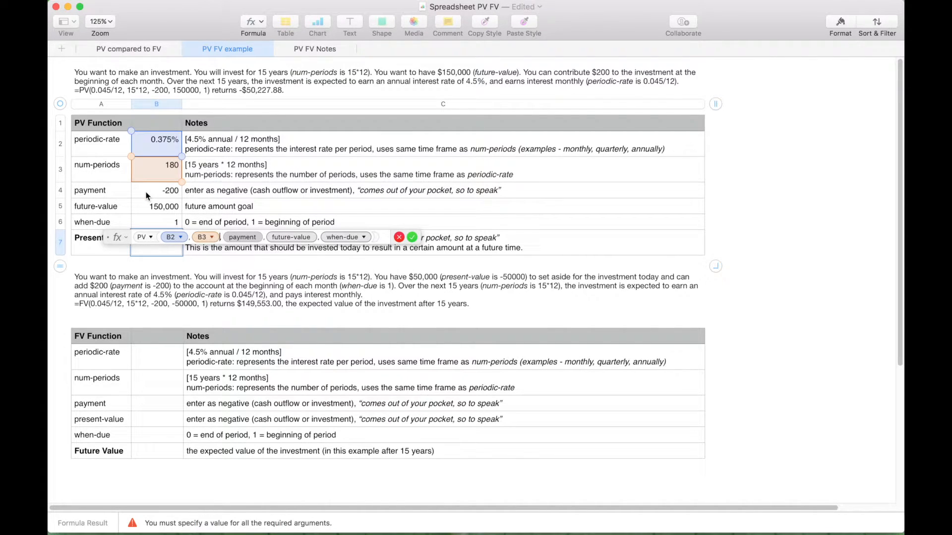
left_click(146, 195)
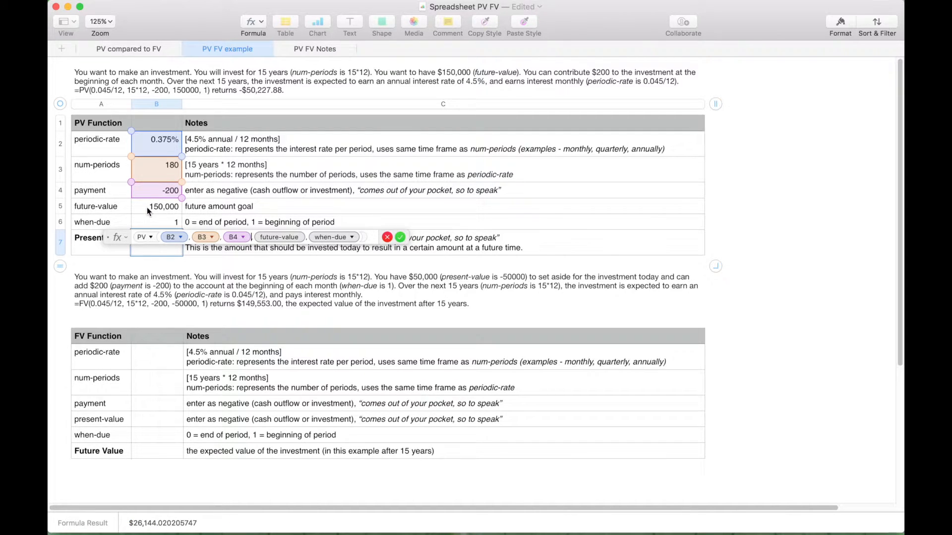
left_click(147, 207)
left_click(148, 222)
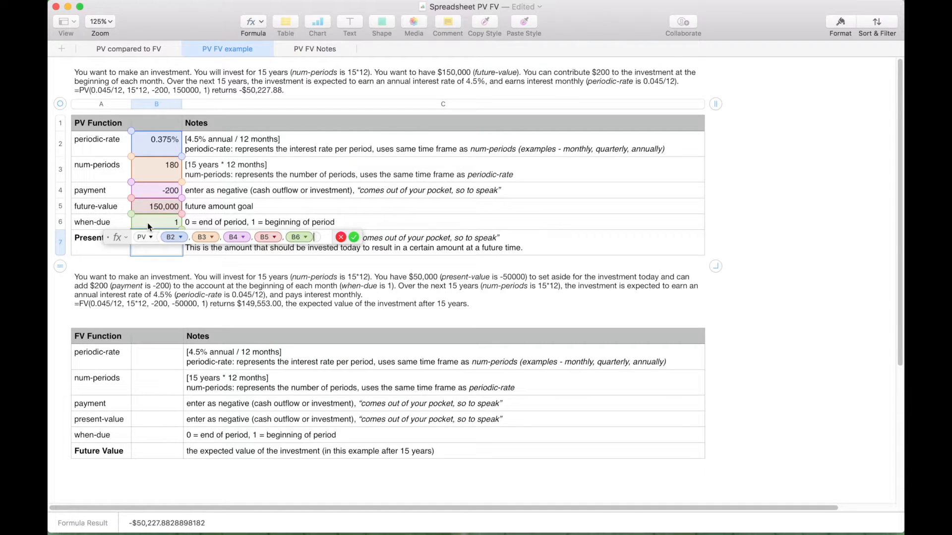
left_click(353, 237)
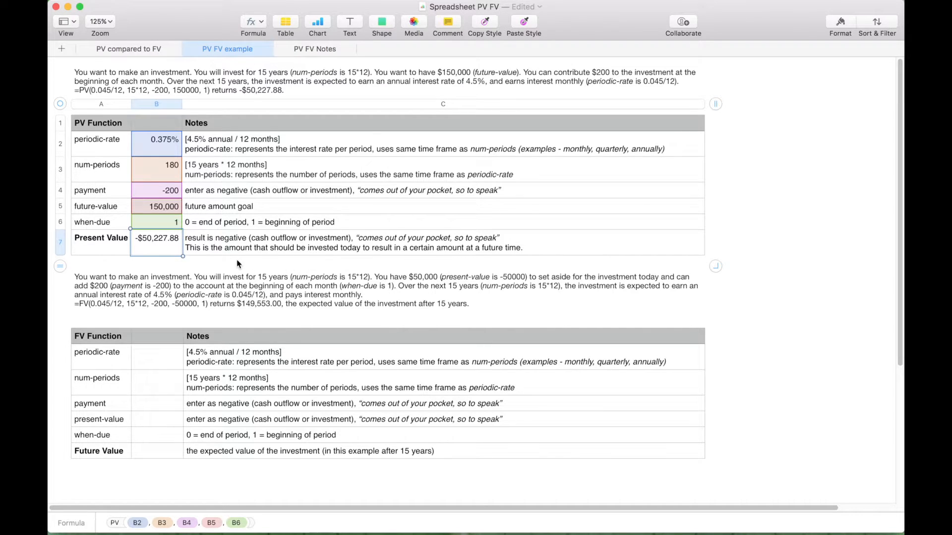
Step: Compare the Present Value in B7 with the future-value goal in B5, and review the PV and FV scenario descriptions
left_click(204, 208)
left_click(153, 209)
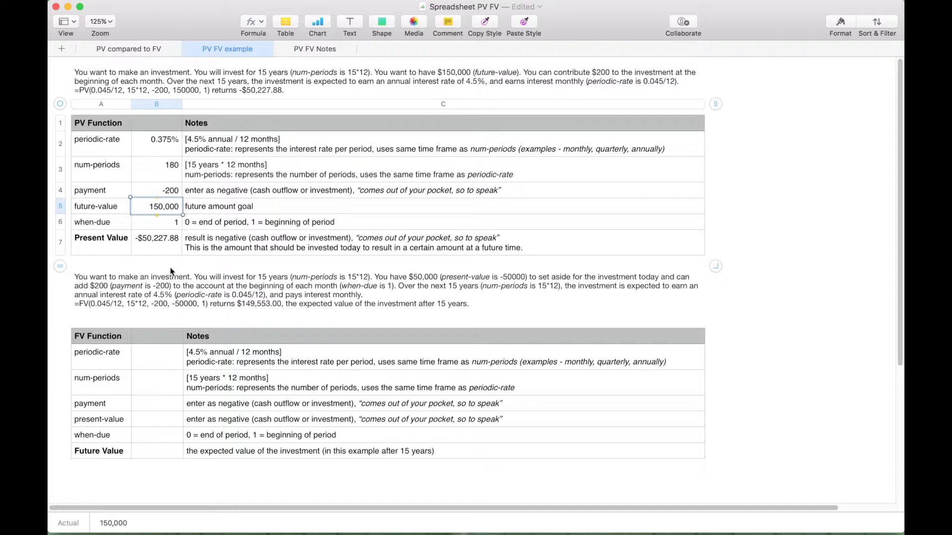
left_click(148, 248)
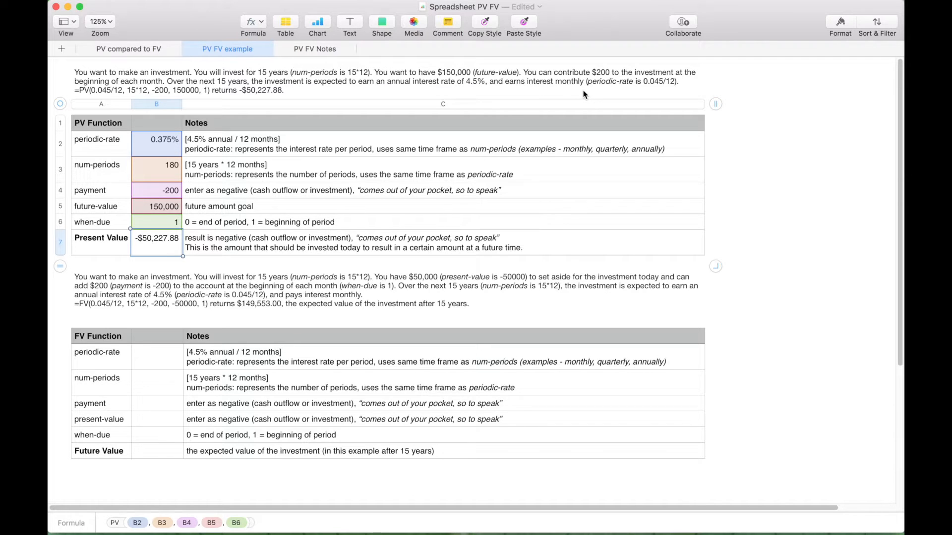
left_click(185, 206)
left_click(174, 212)
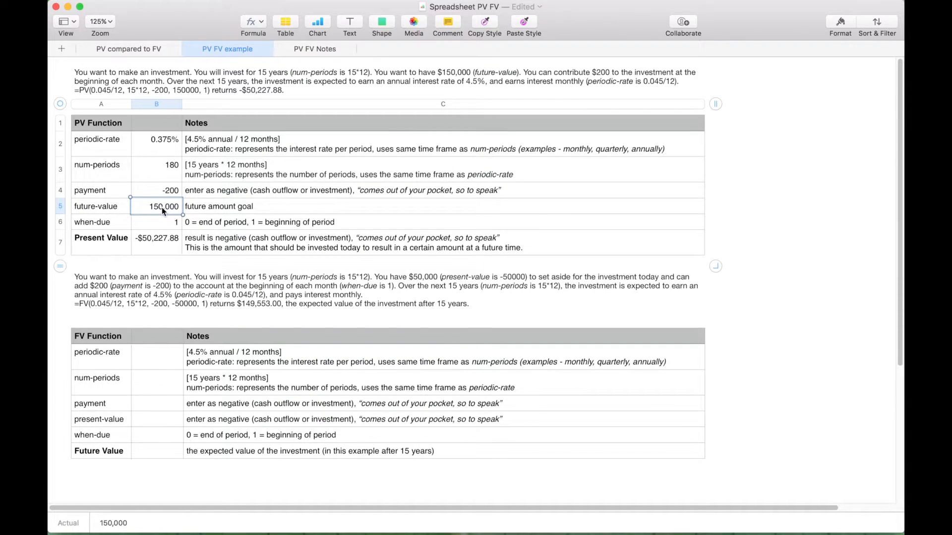
left_click(160, 300)
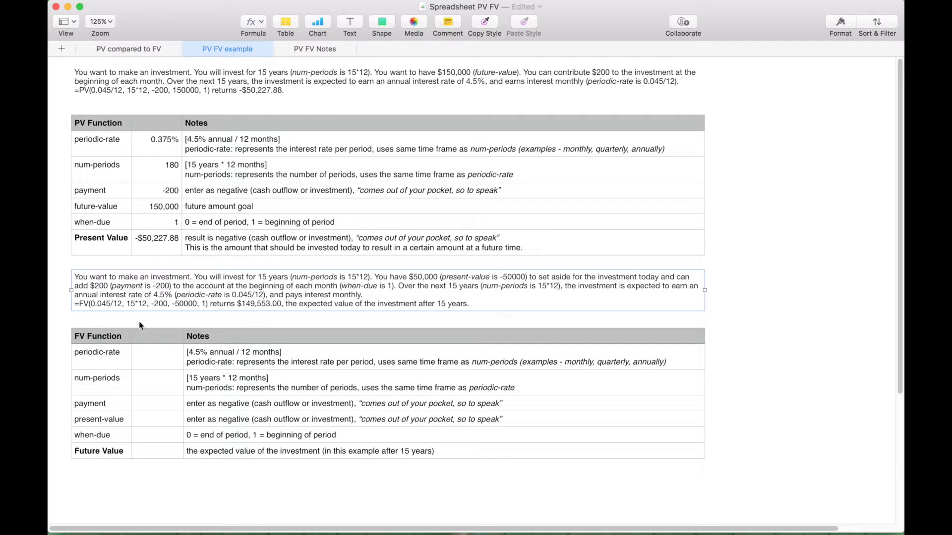
left_click(121, 78)
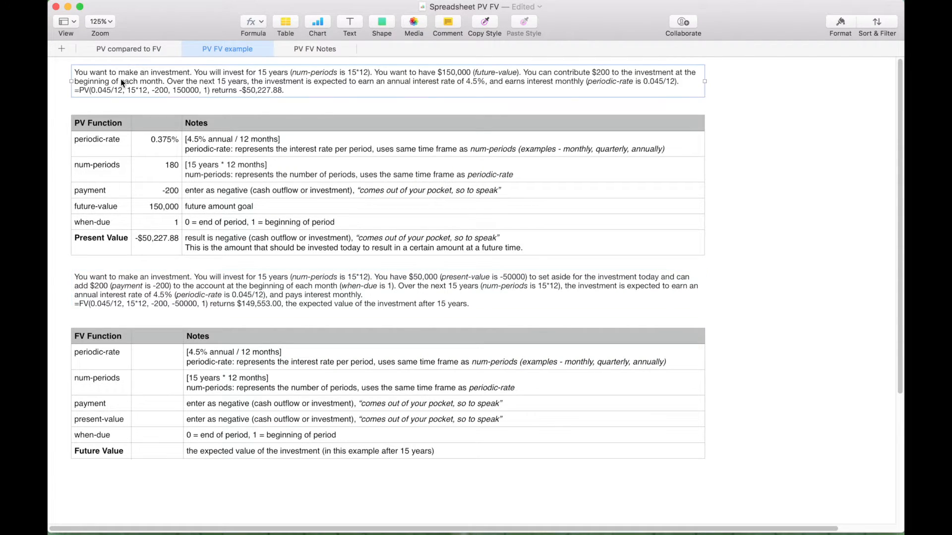
Step: Enter the periodic-rate in B2 of the FV Function table as the formula =.045/12
left_click(149, 361)
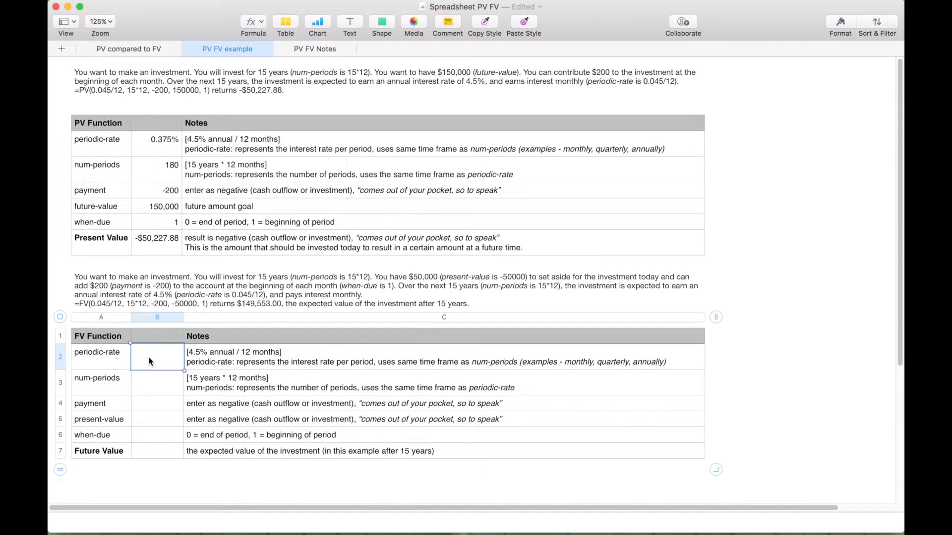
key("equal")
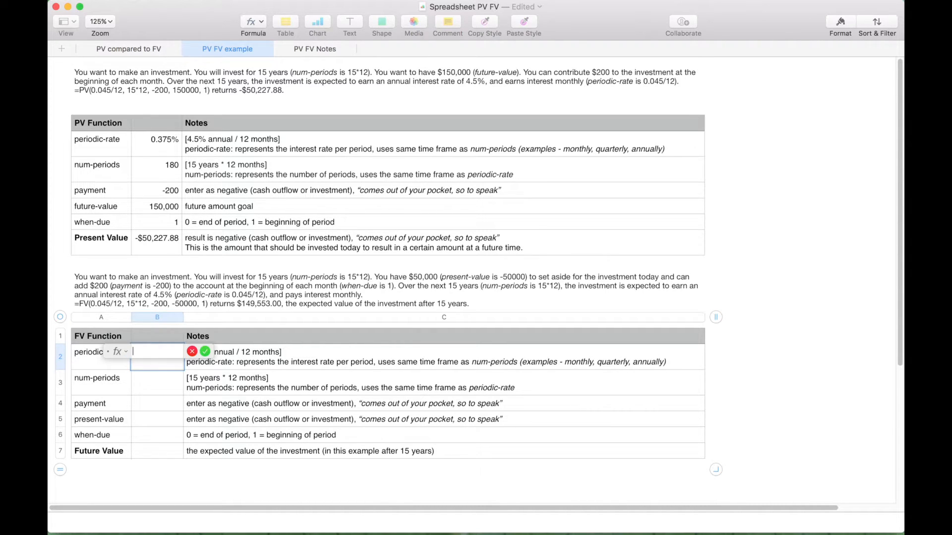
type(".0")
type("45")
type("/12")
key("Return")
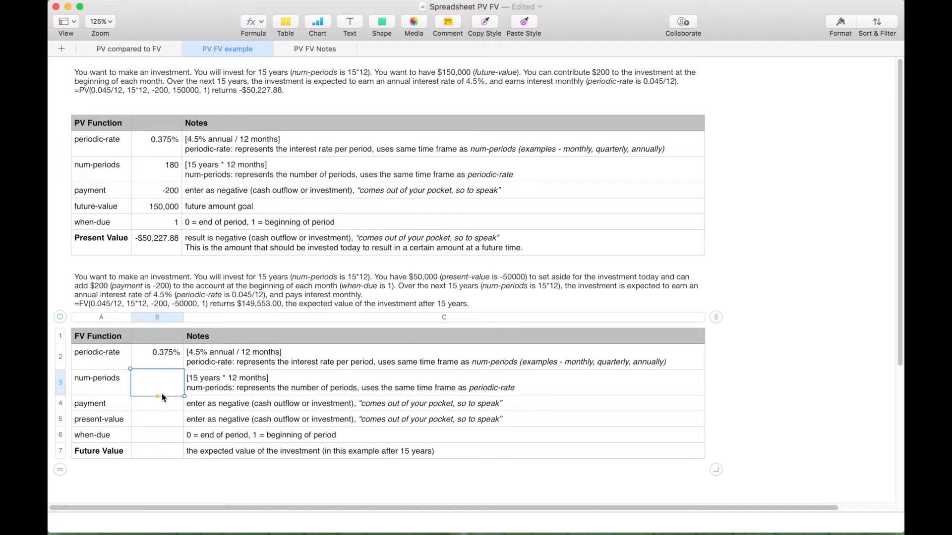
Step: Set num-periods in B3 of the FV Function table to =15*12 and payment in B4 to -200
type("=15*12")
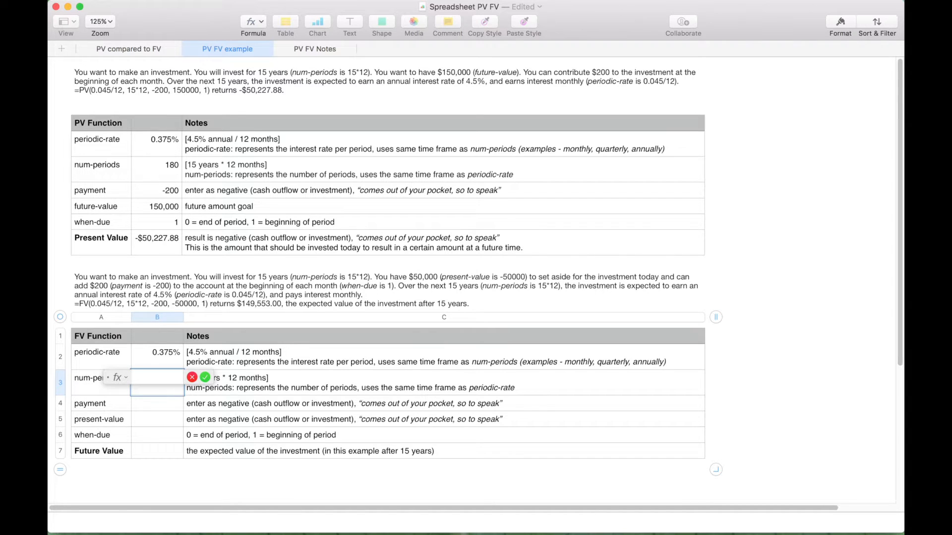
key("Return")
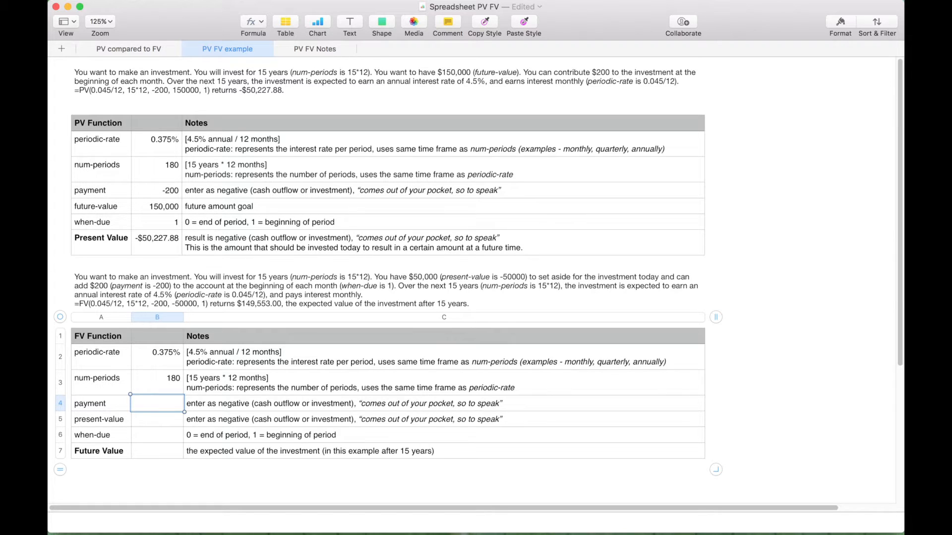
type("-200")
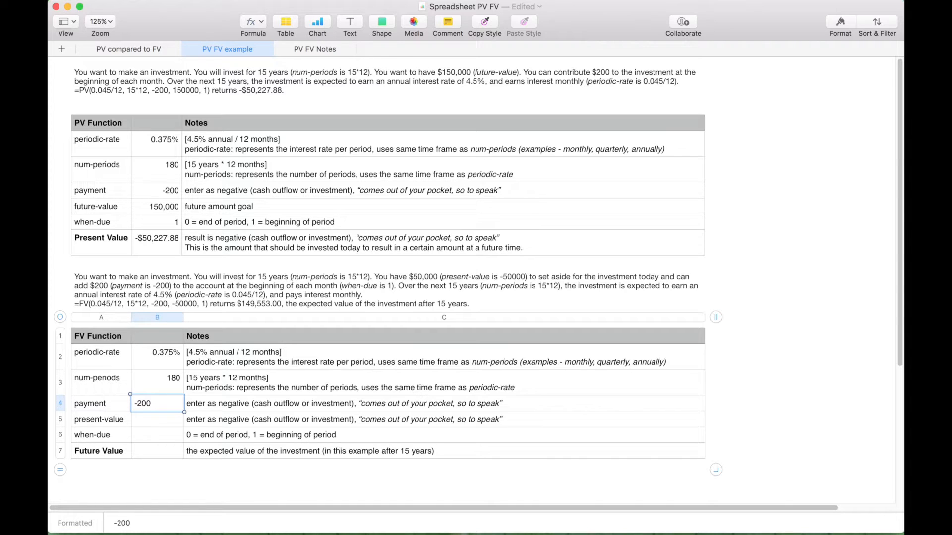
key("Return")
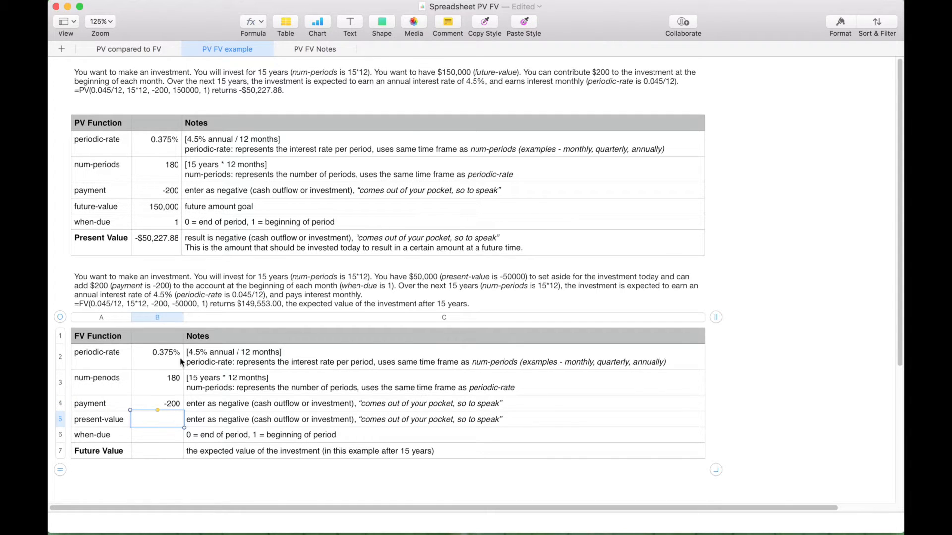
Step: Set present-value in B5 of the FV Function table to -50000 and when-due in B6 to 1
left_click(152, 250)
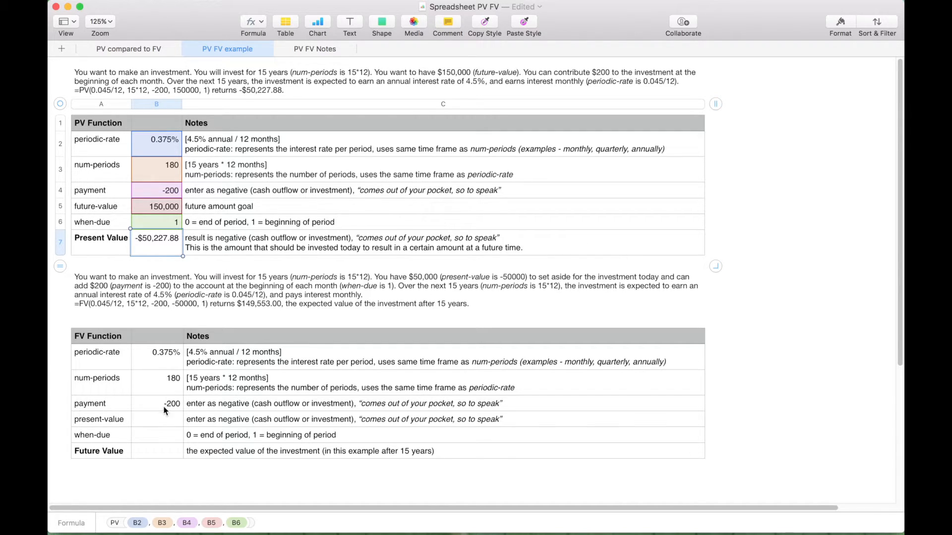
left_click(150, 419)
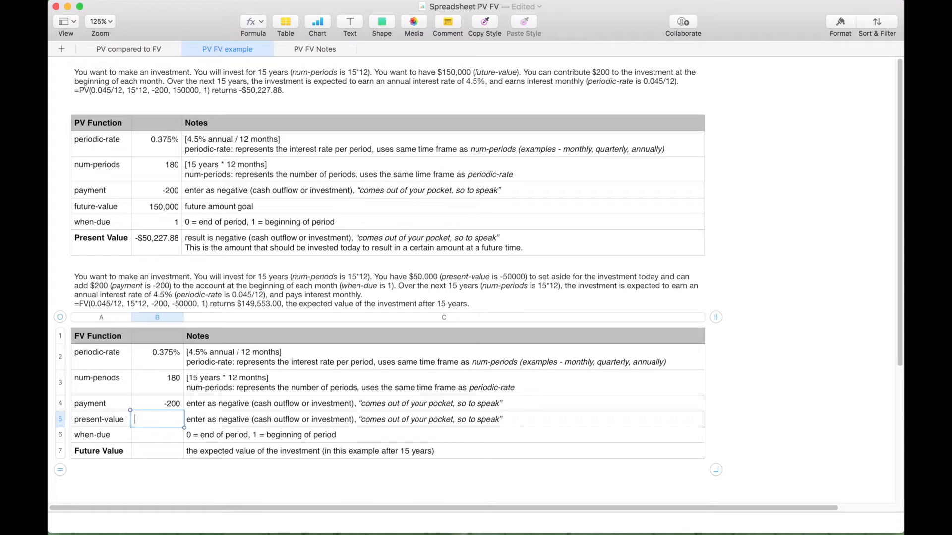
type("-50000")
key("Return")
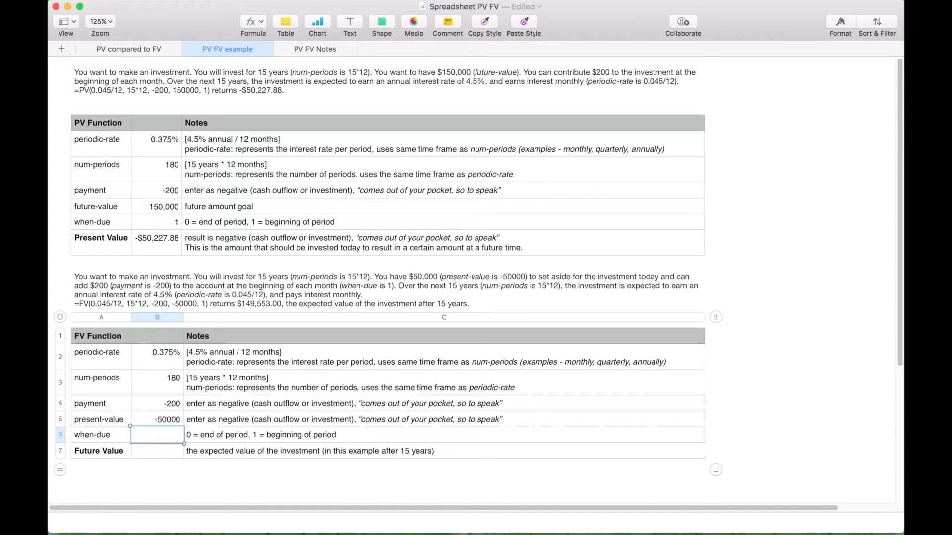
type("1")
key("Return")
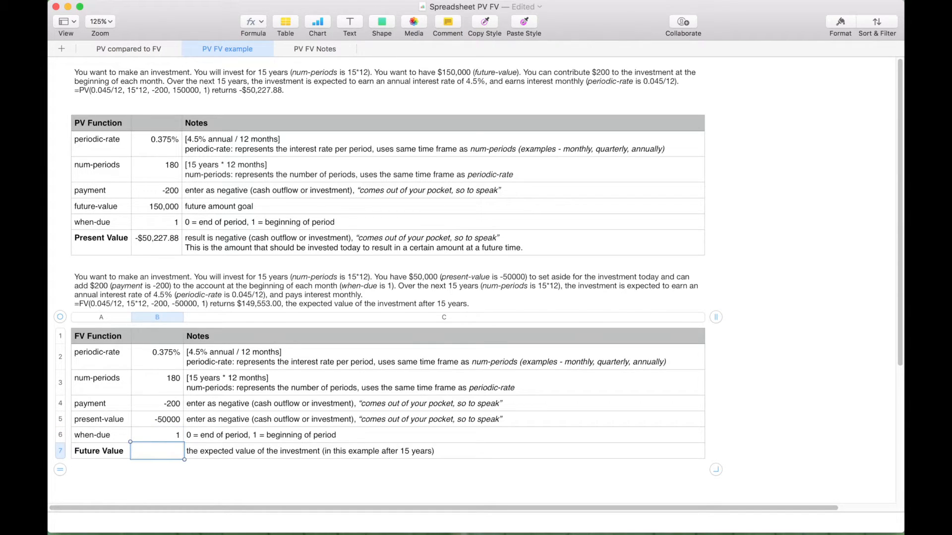
Step: Calculate the Future Value in B7 of the FV Function table with the FV function, using B2, B3, B4, B5 and B6 as its arguments
type("=fv")
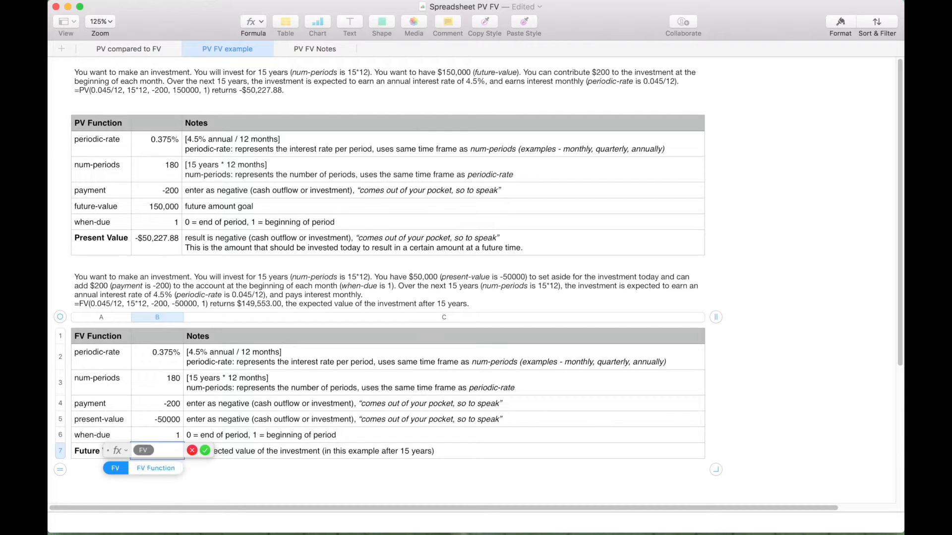
key("Return")
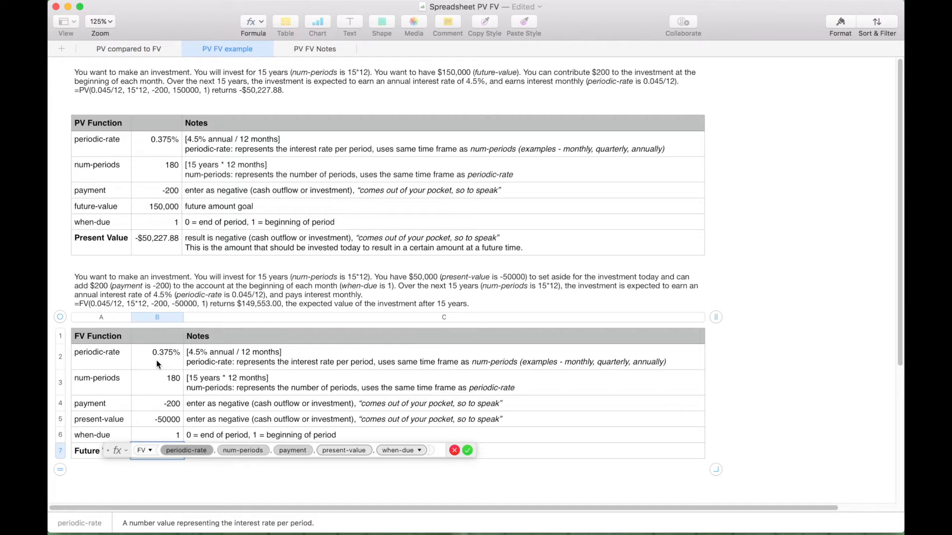
left_click(156, 360)
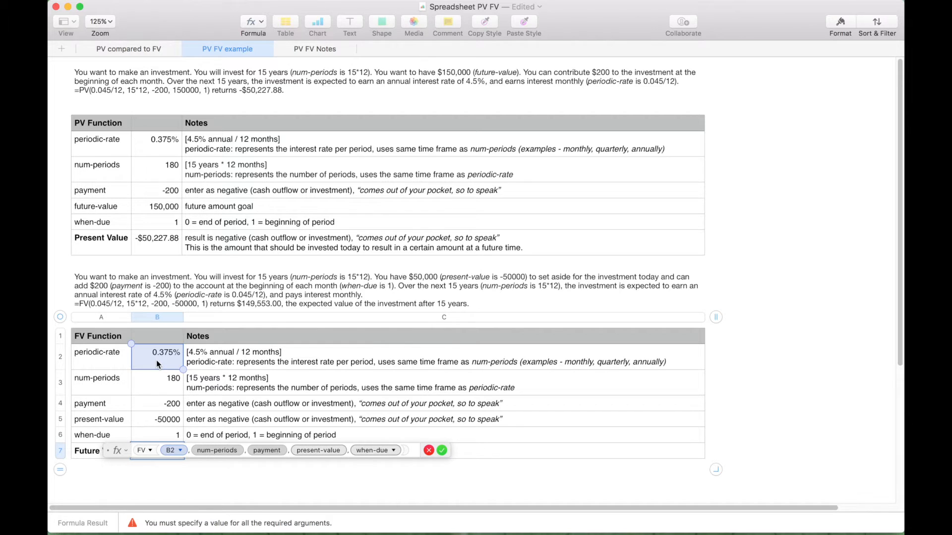
left_click(155, 386)
left_click(153, 409)
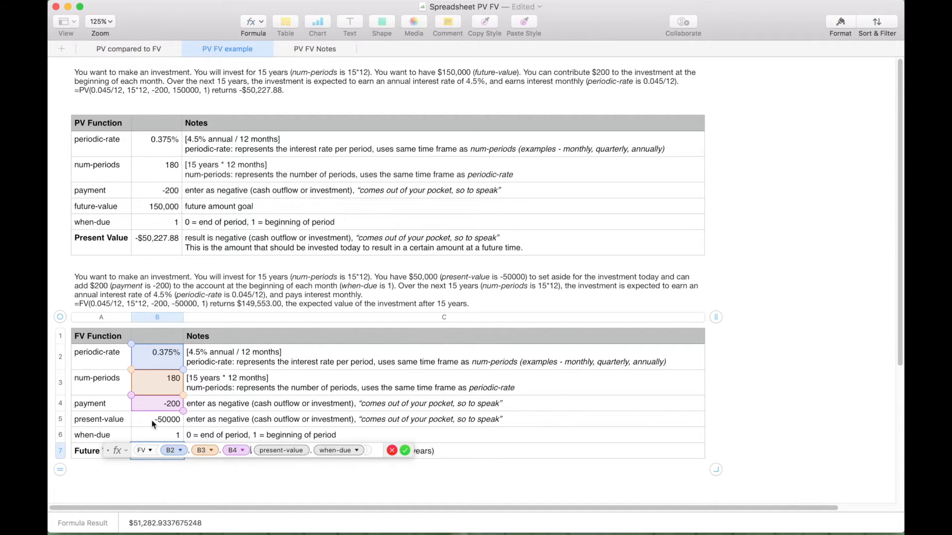
left_click(153, 421)
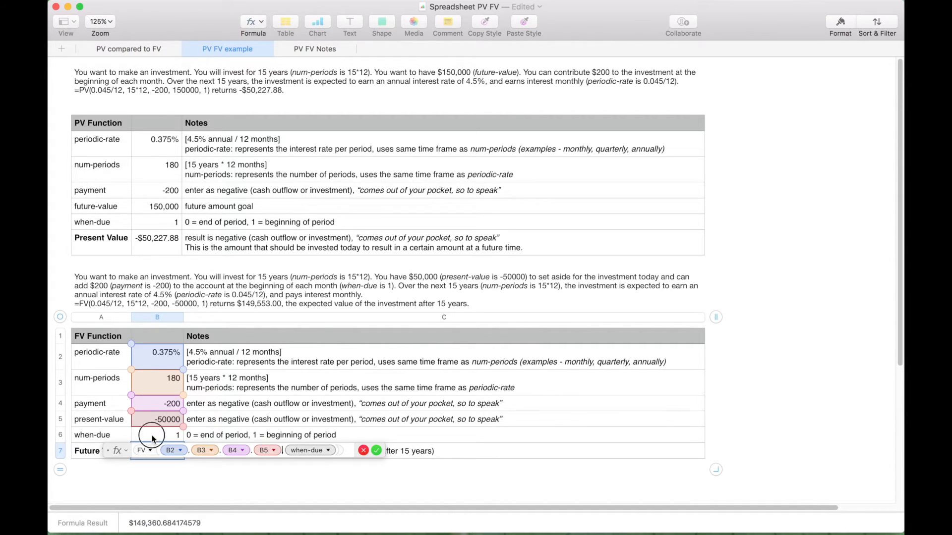
left_click(152, 437)
left_click(353, 450)
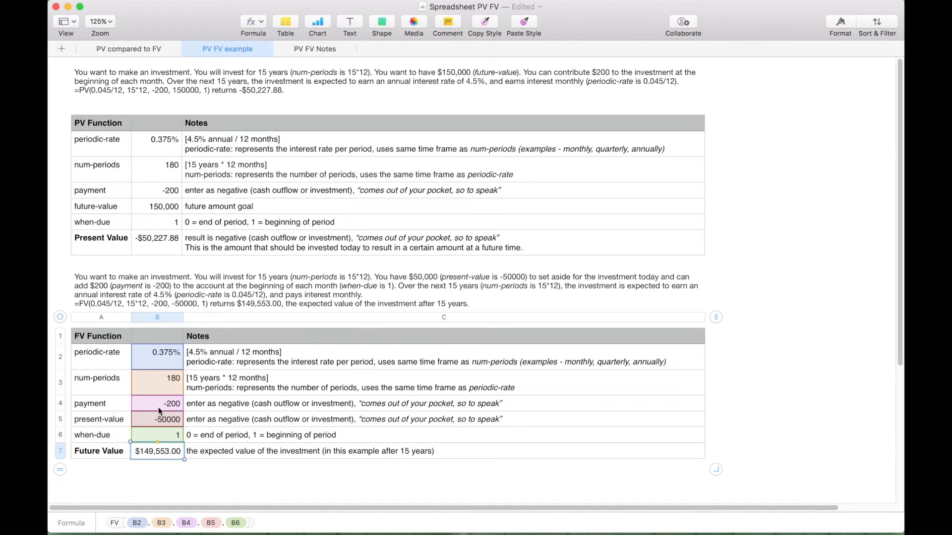
key("Escape")
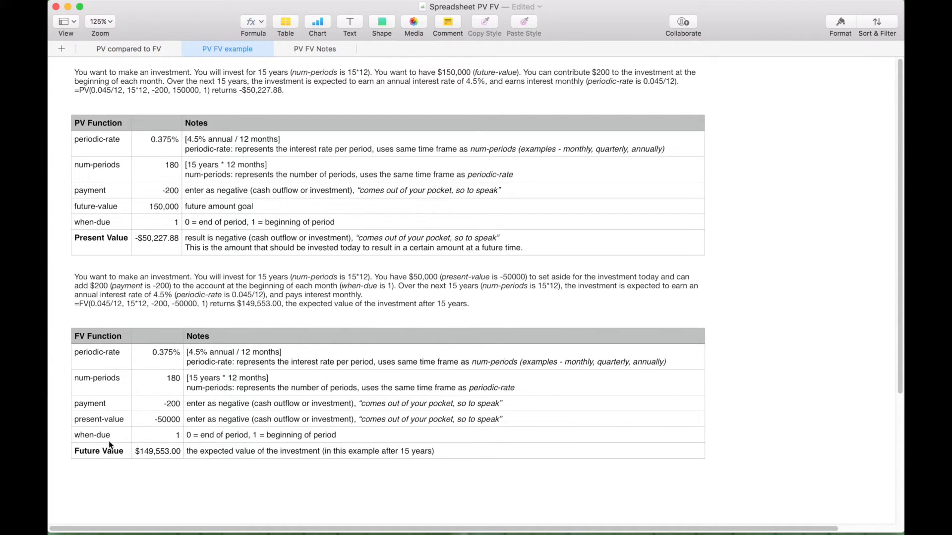
Step: Replace present-value in B5 of the FV Function table with the Present Value result copied from the PV Function table, -$50,227.88, as a plain value
left_click(154, 246)
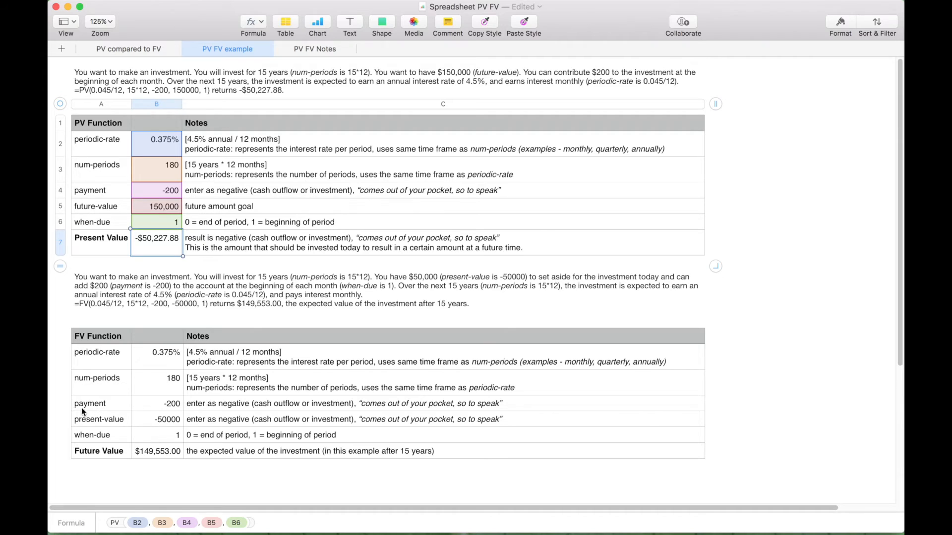
left_click(159, 422)
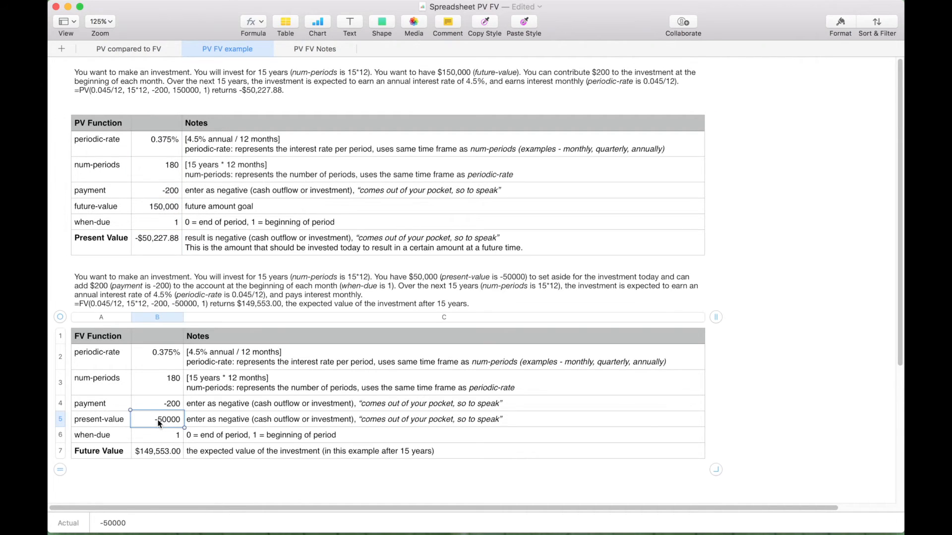
type("-$50,227.88")
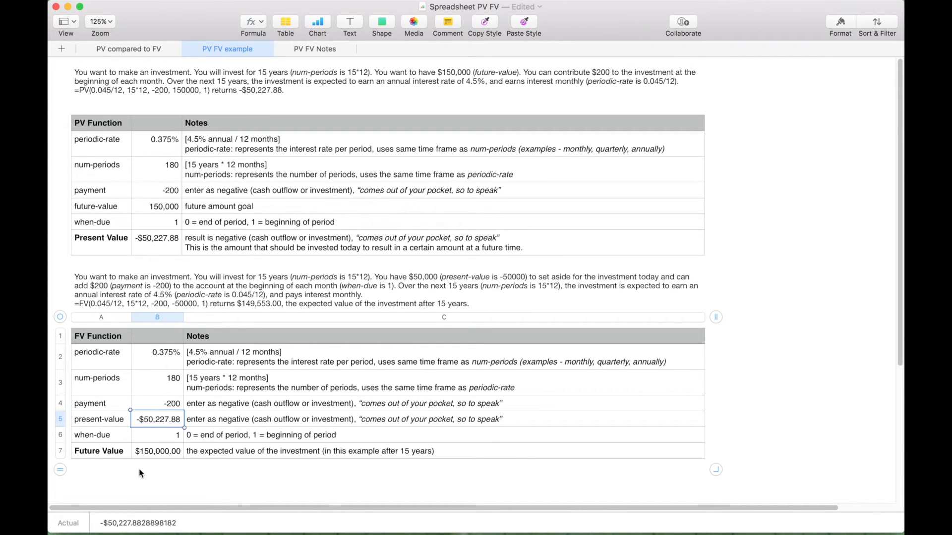
Step: Compare the future-value goal and Present Value in the PV Function table with the Future Value and present-value in the FV Function table
left_click(96, 207)
left_click(141, 207)
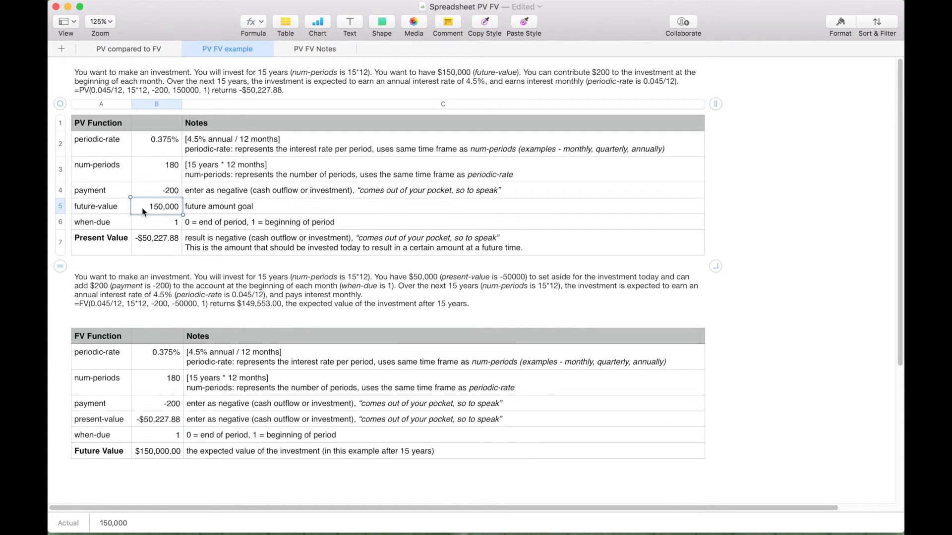
left_click(141, 454)
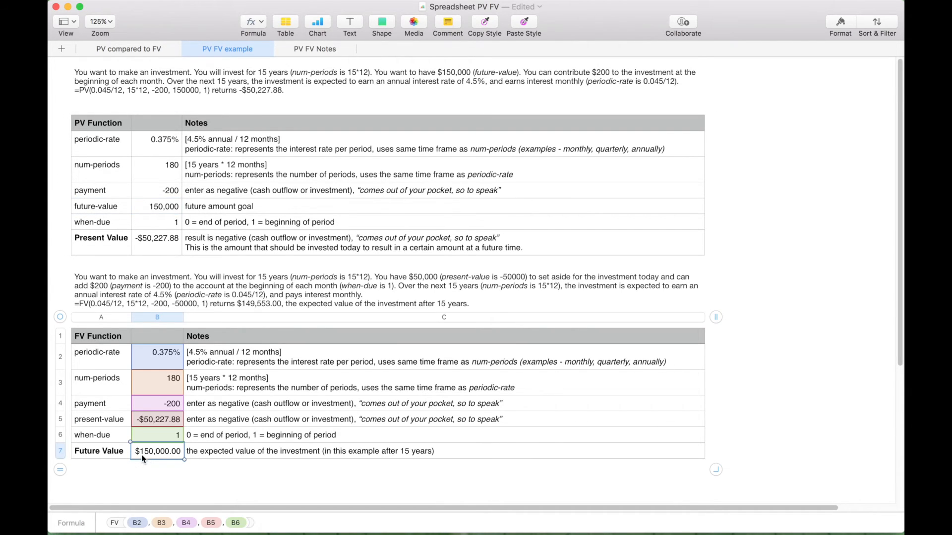
left_click(156, 241)
left_click(152, 420)
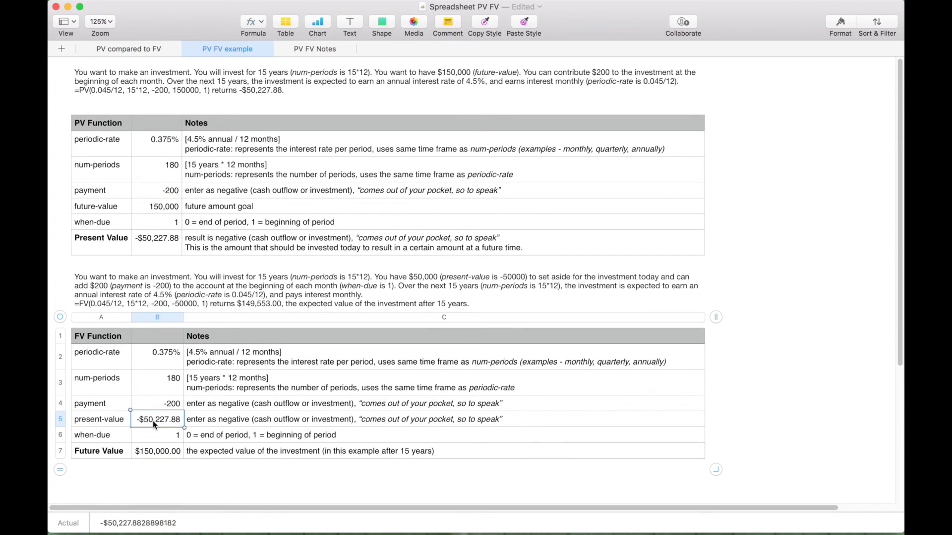
left_click(153, 480)
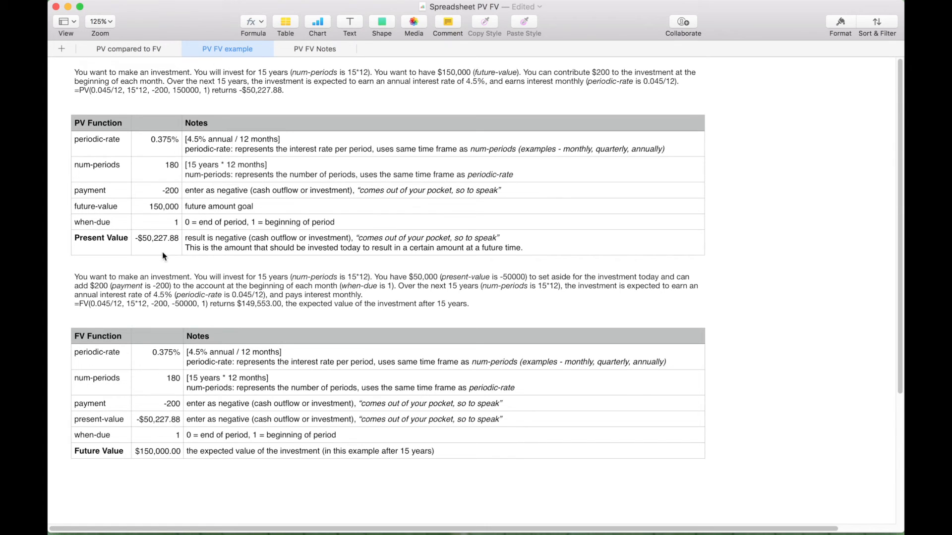
left_click(132, 190)
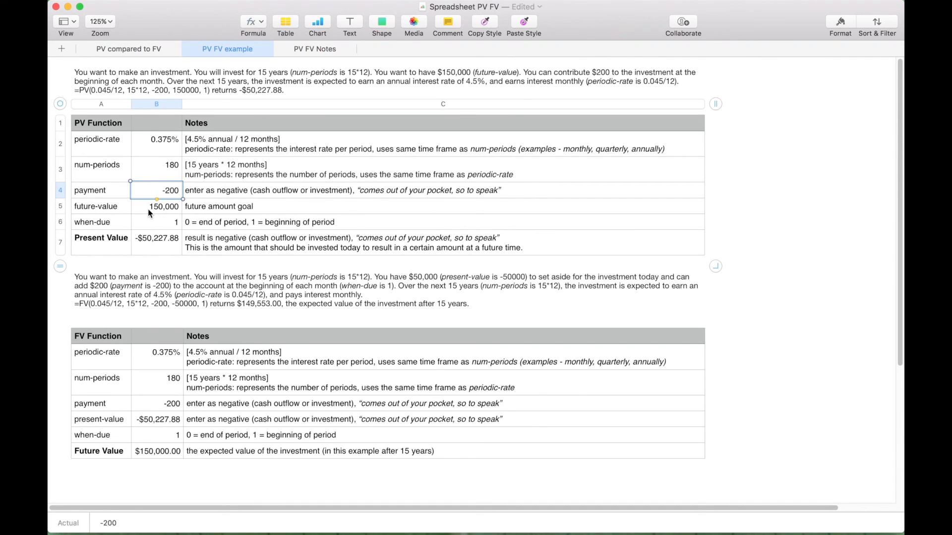
left_click(156, 491)
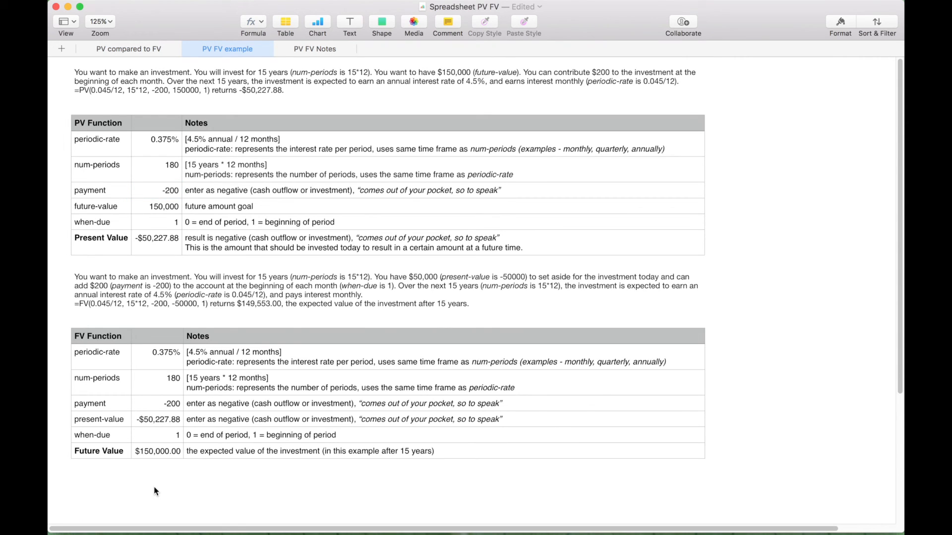